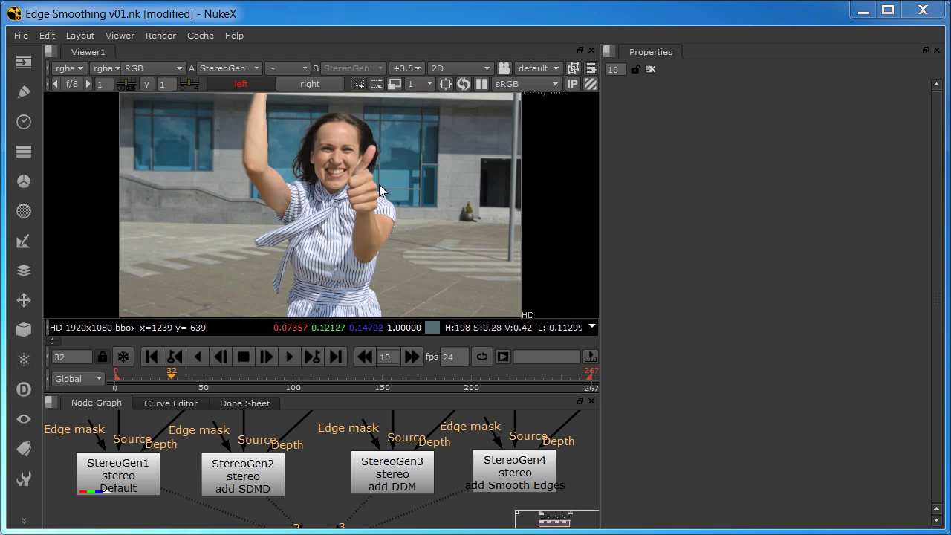
- Zoom the viewer in close on the woman's thumbs-up hand to inspect its edges
{"action": "scroll", "coordinate": [379, 187], "scroll_direction": "up", "scroll_amount": 4}
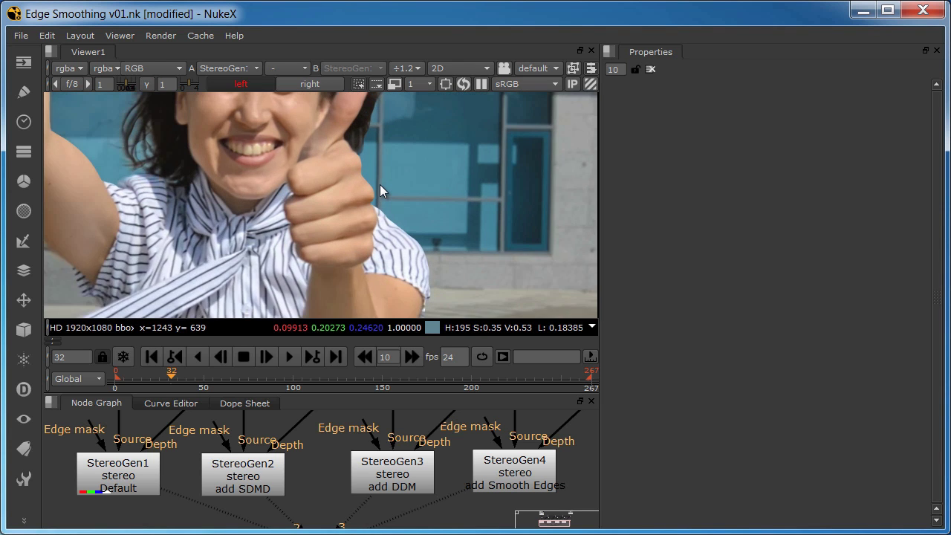
{"action": "scroll", "coordinate": [380, 184], "scroll_direction": "up", "scroll_amount": 3}
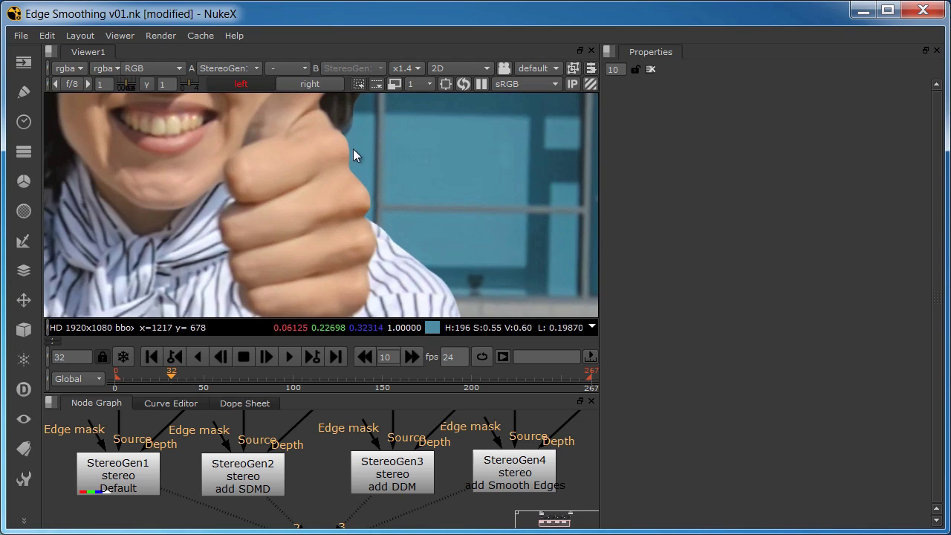
- Flip the viewer between the StereoGen3 and StereoGen4 outputs
{"action": "key", "text": "3"}
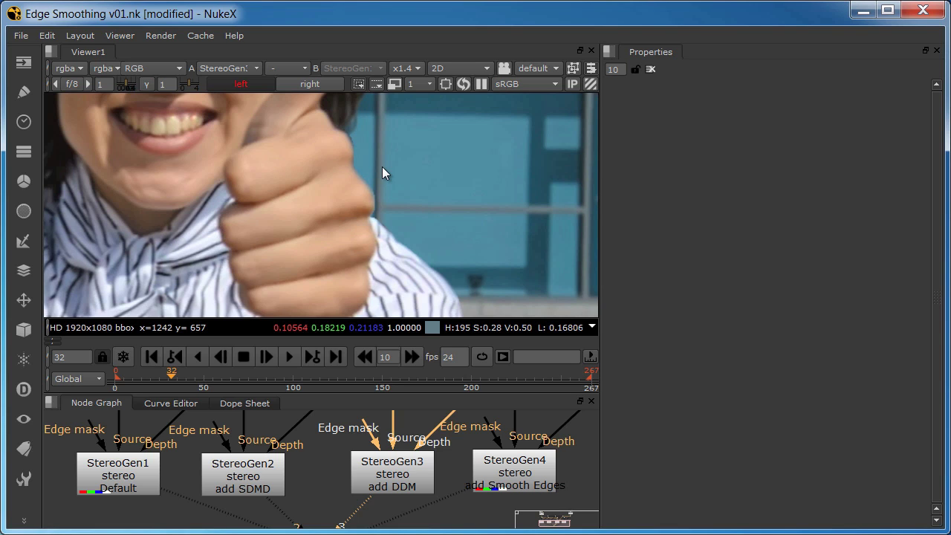
{"action": "key", "text": "4"}
{"action": "key", "text": "3"}
{"action": "key", "text": "4"}
{"action": "key", "text": "3"}
- Select StereoGen1 through StereoGen4 in turn, viewing StereoGen1, then deselect all
{"action": "left_click", "coordinate": [116, 478]}
{"action": "key", "text": "1"}
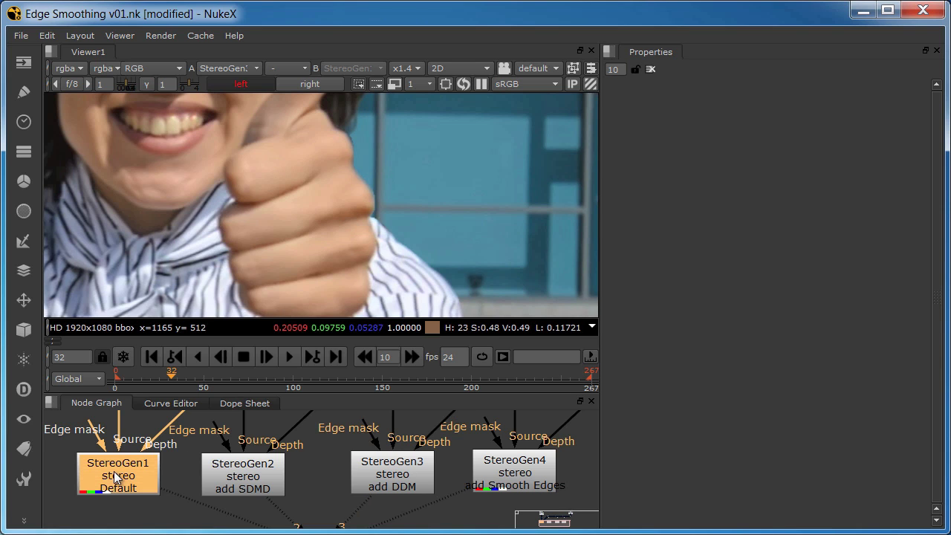
{"action": "left_click", "coordinate": [240, 479]}
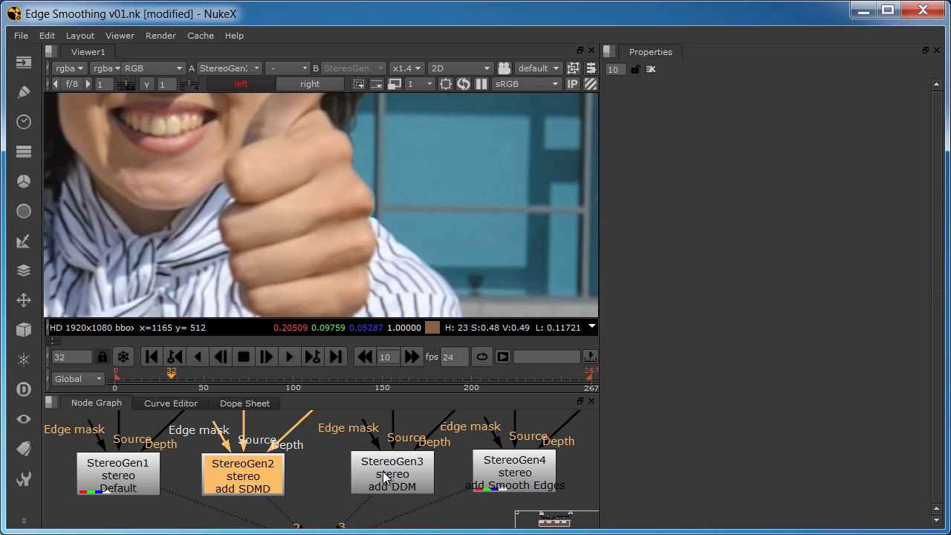
{"action": "left_click", "coordinate": [385, 478]}
{"action": "left_click", "coordinate": [508, 467]}
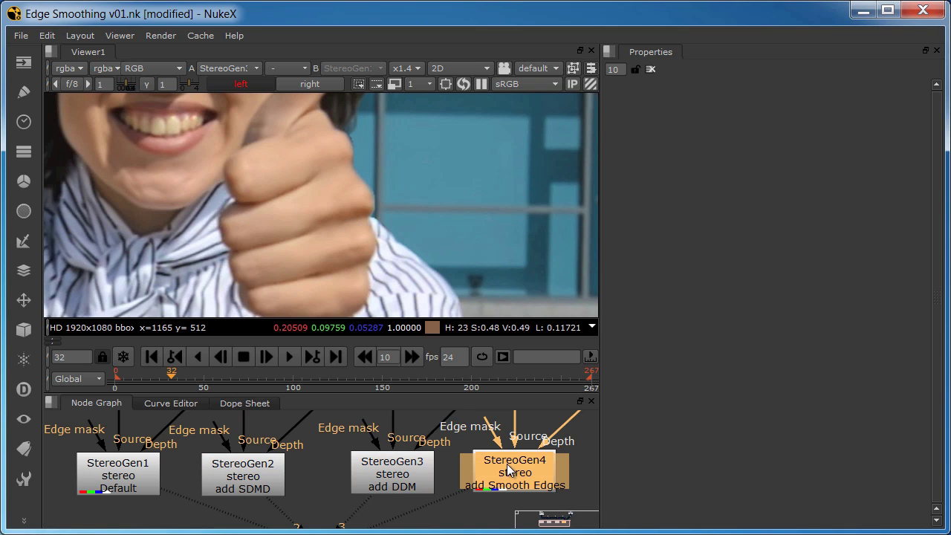
{"action": "left_click", "coordinate": [459, 440]}
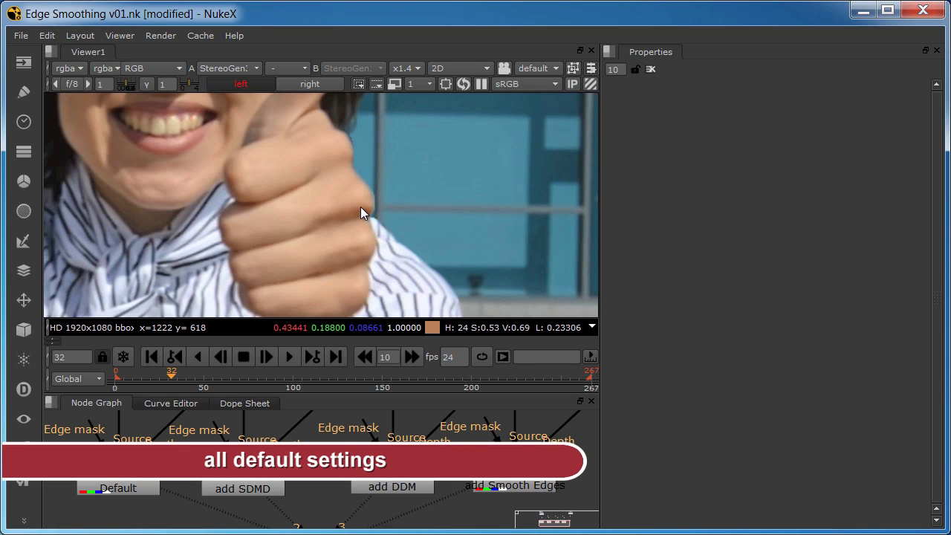
- Compare the add DDM, Default and add SDMD branch results against each other
{"action": "key", "text": "3"}
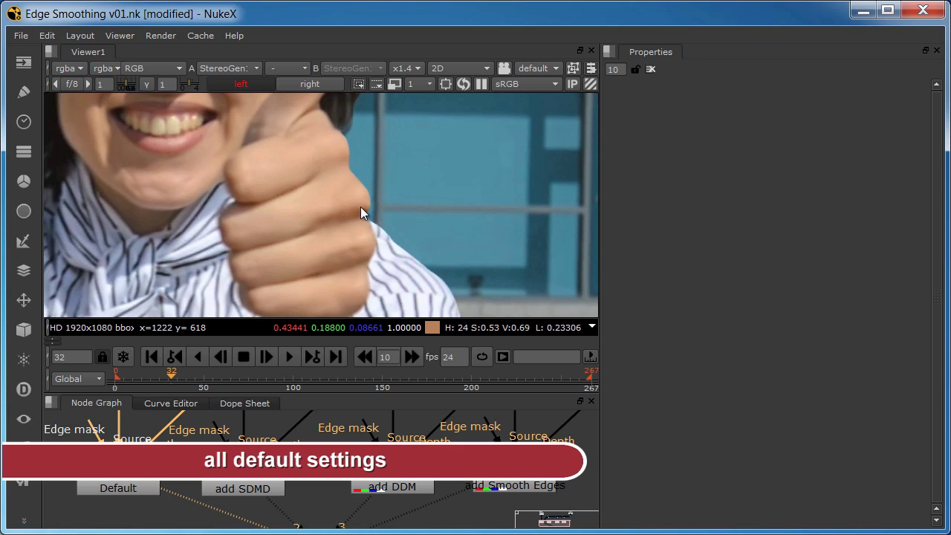
{"action": "key", "text": "1"}
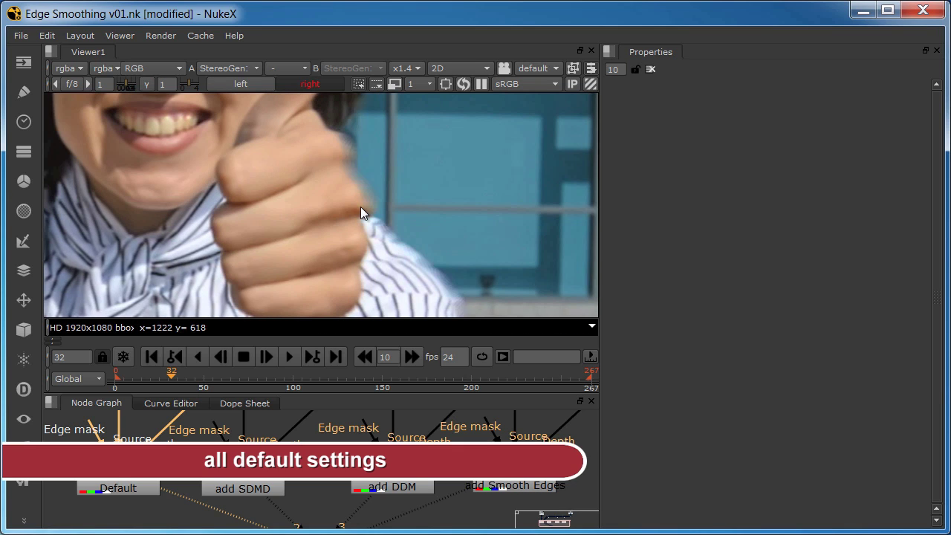
{"action": "key", "text": "2"}
{"action": "key", "text": "1"}
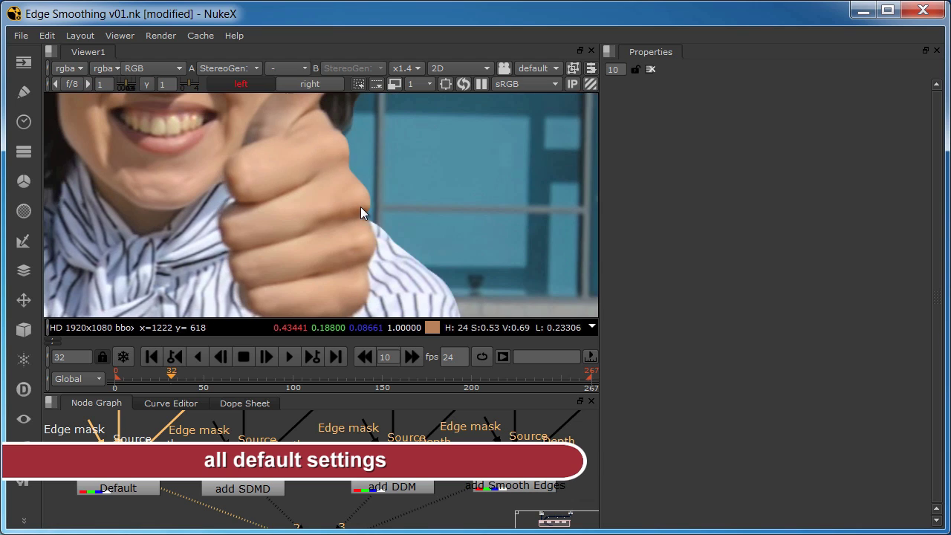
{"action": "key", "text": "2"}
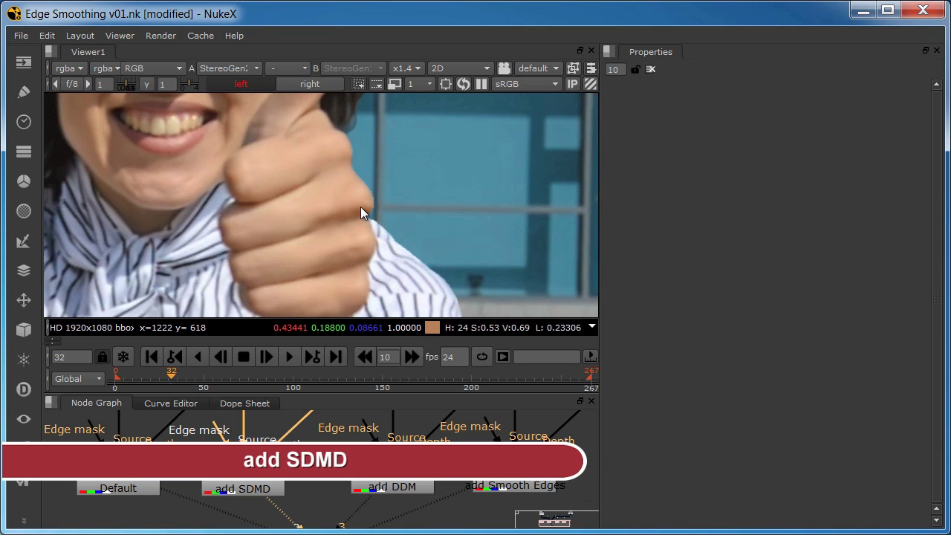
{"action": "key", "text": "1"}
{"action": "key", "text": "2"}
- View the add DDM result and flip between its left-eye and right-eye frames
{"action": "key", "text": "semicolon"}
{"action": "key", "text": "3"}
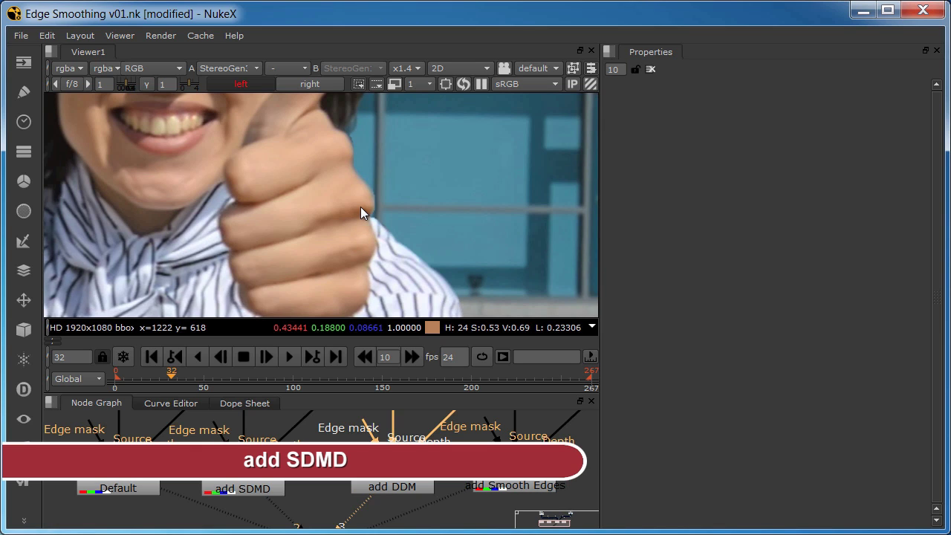
{"action": "key", "text": "3"}
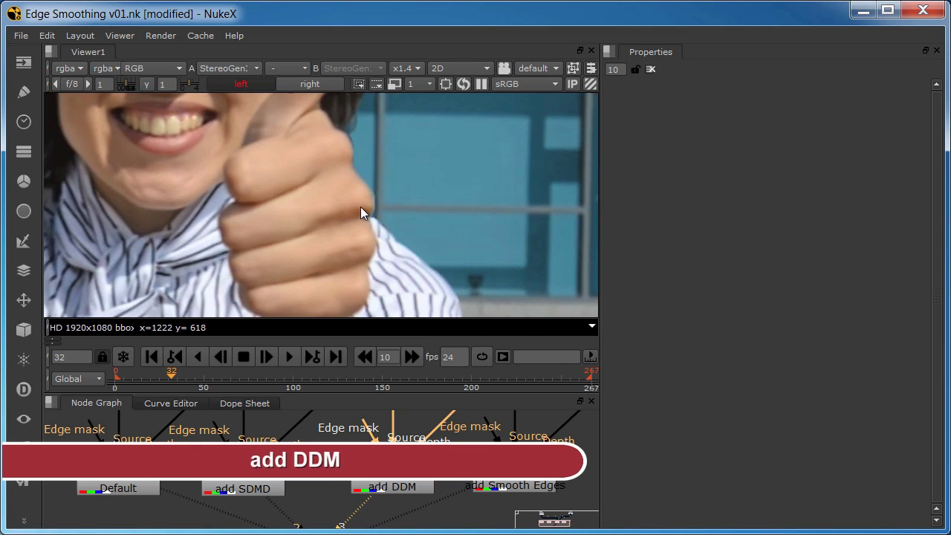
{"action": "key", "text": "apostrophe"}
{"action": "key", "text": "semicolon"}
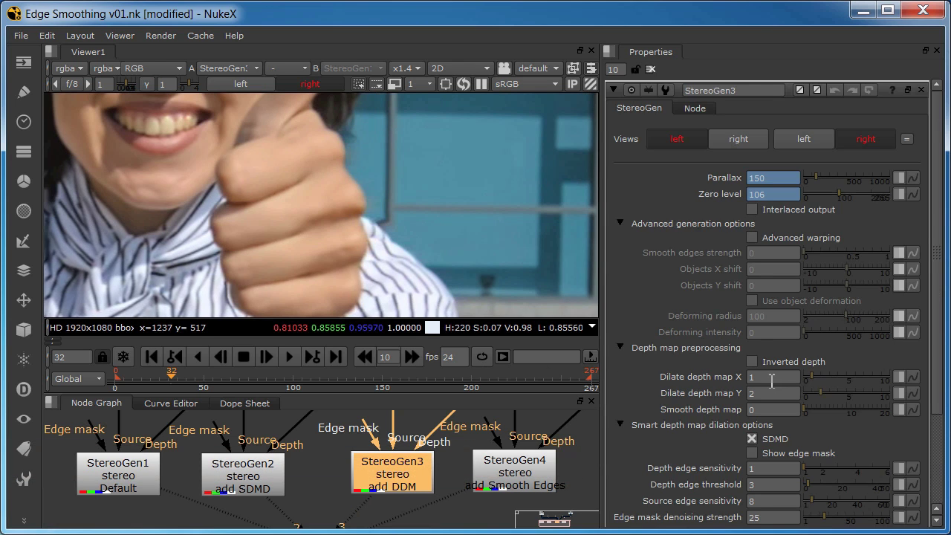
- Set StereoGen3's Dilate depth map X to 3
{"action": "left_click", "coordinate": [764, 380]}
{"action": "type", "text": "3"}
{"action": "key", "text": "Return"}
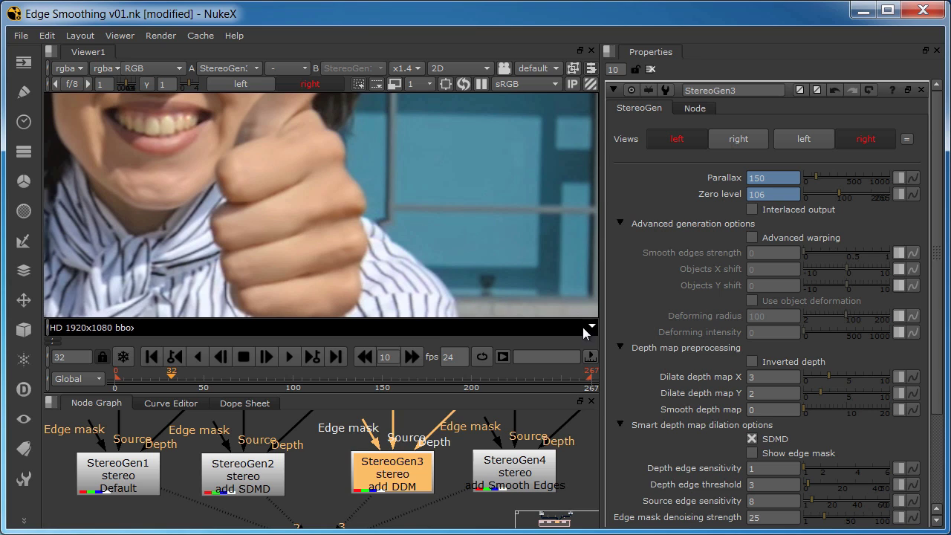
- Compare the left-eye result before and after the dilate change, then open StereoGen4's properties
{"action": "left_click", "coordinate": [241, 84]}
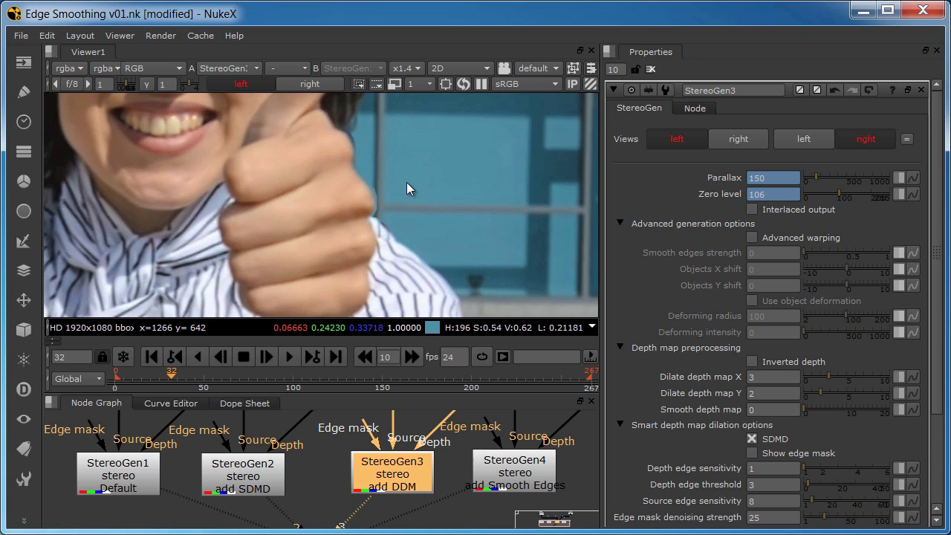
{"action": "key", "text": "ctrl+z"}
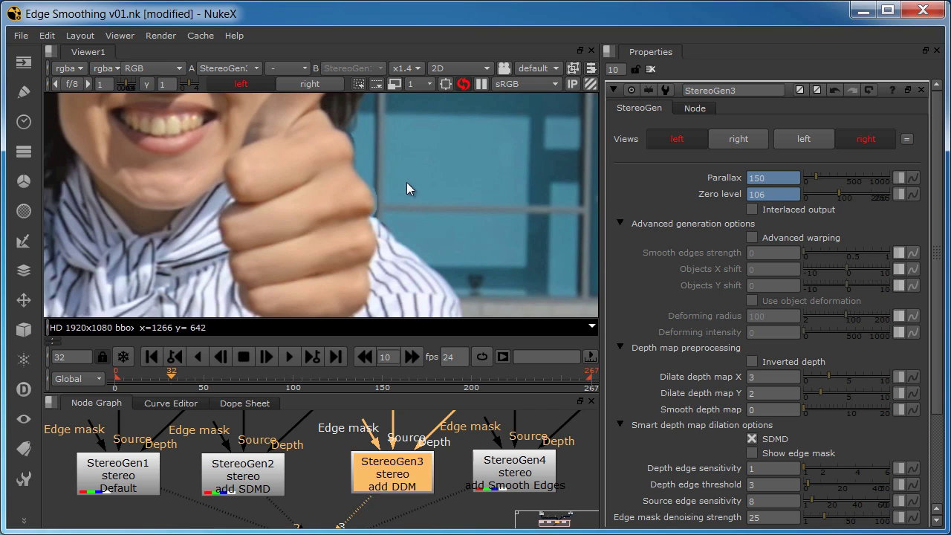
{"action": "key", "text": "ctrl+y"}
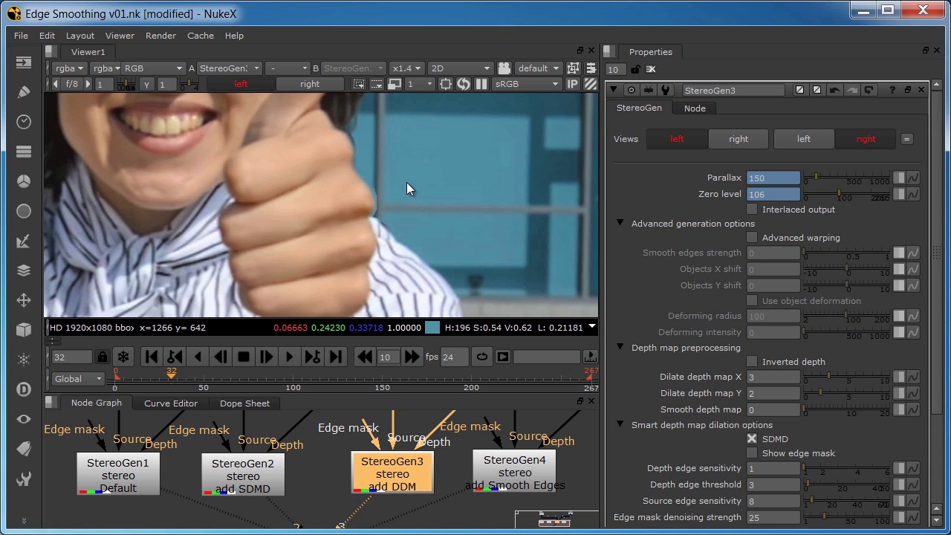
{"action": "double_click", "coordinate": [508, 467]}
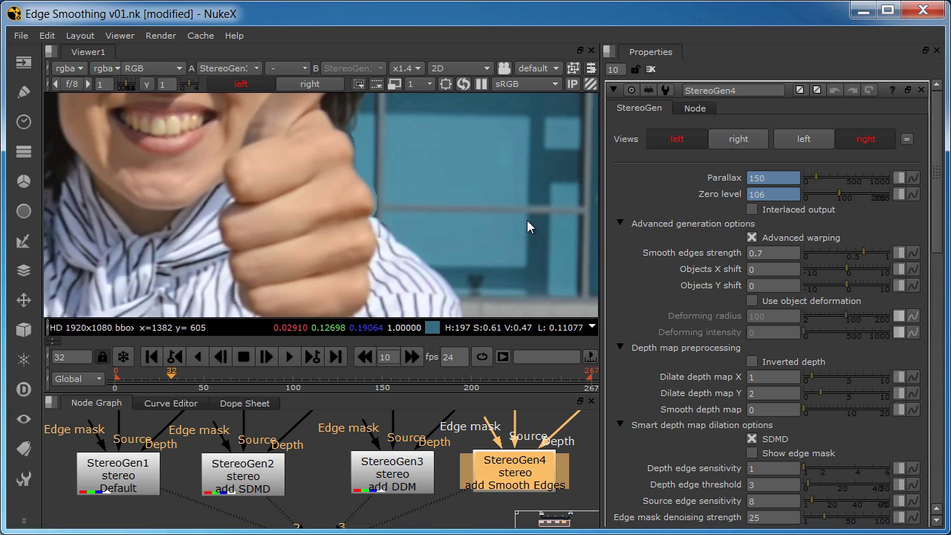
- View the StereoGen4 add Smooth Edges output and set its Dilate depth map X to 2
{"action": "key", "text": "3"}
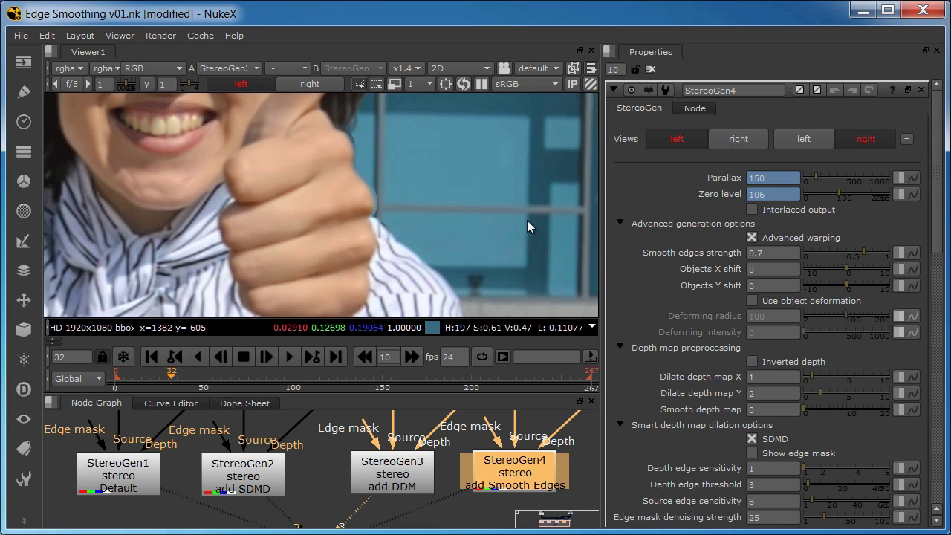
{"action": "key", "text": "4"}
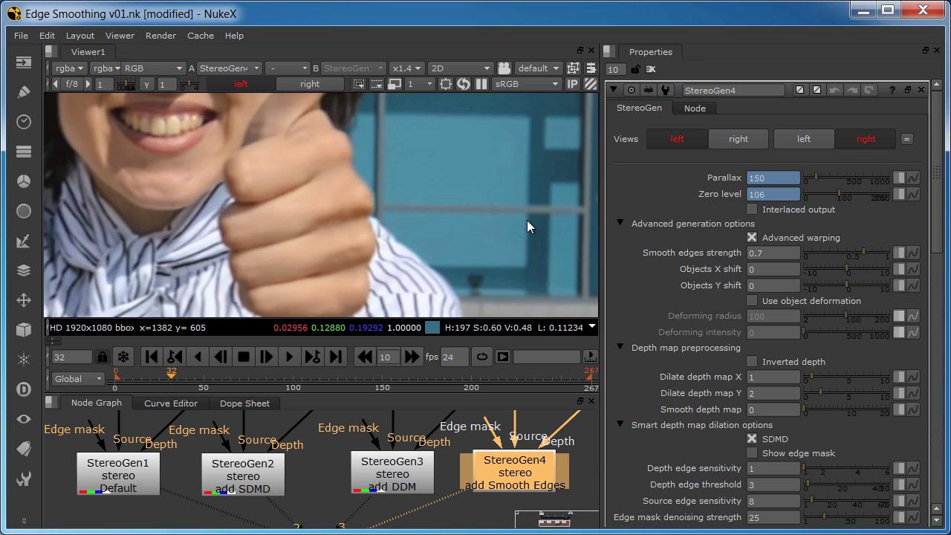
{"action": "left_click", "coordinate": [754, 377]}
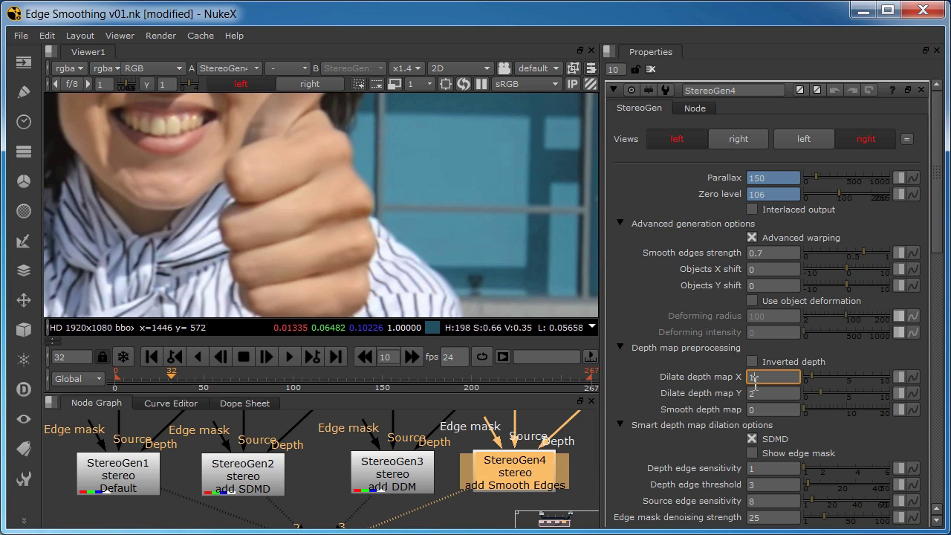
{"action": "type", "text": "2"}
{"action": "key", "text": "Return"}
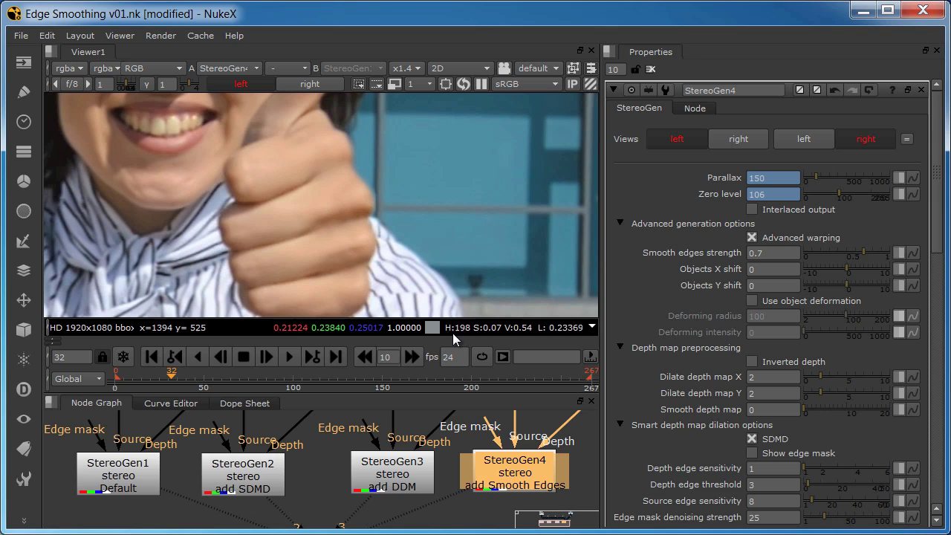
- Step the viewer through StereoGen1, StereoGen2 and StereoGen4 outputs, ending on add Smooth Edges
{"action": "left_click", "coordinate": [118, 479]}
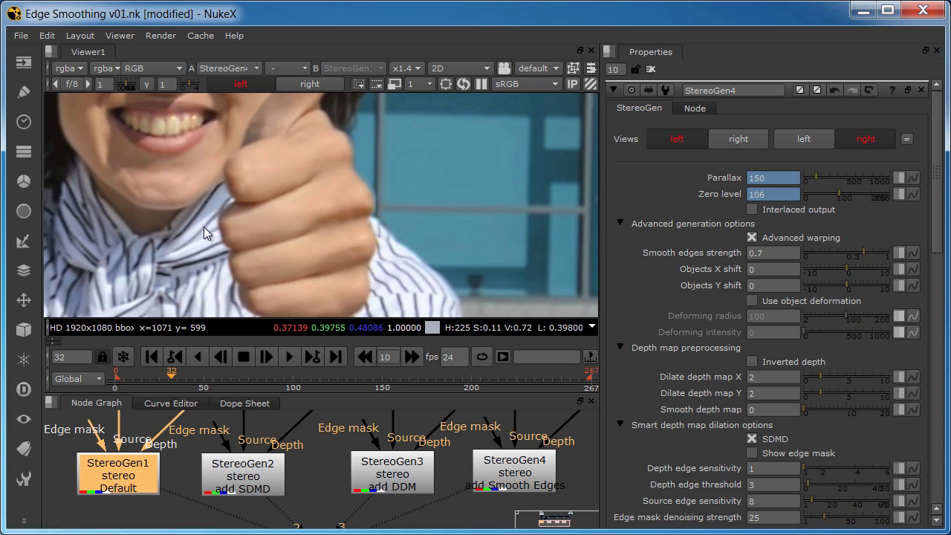
{"action": "key", "text": "1"}
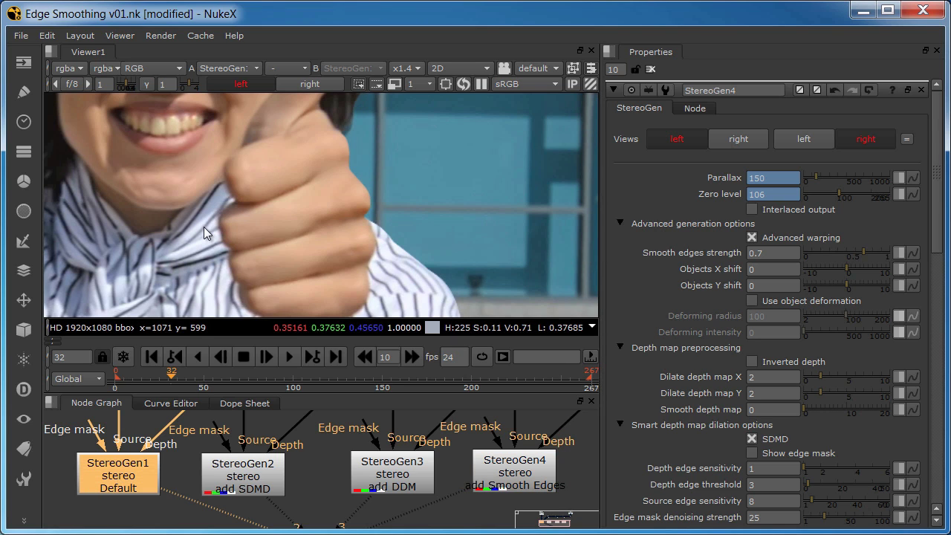
{"action": "left_click", "coordinate": [243, 476]}
{"action": "key", "text": "1"}
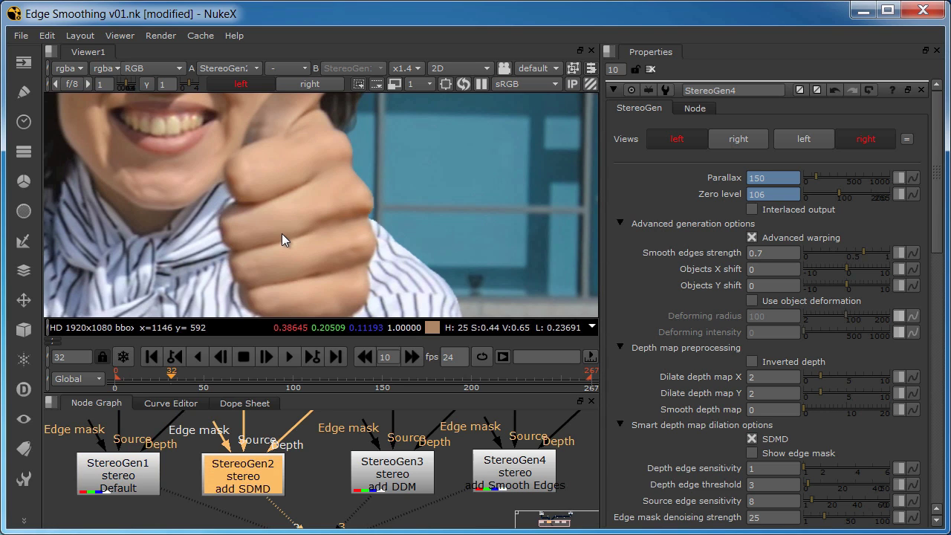
{"action": "left_click", "coordinate": [390, 465]}
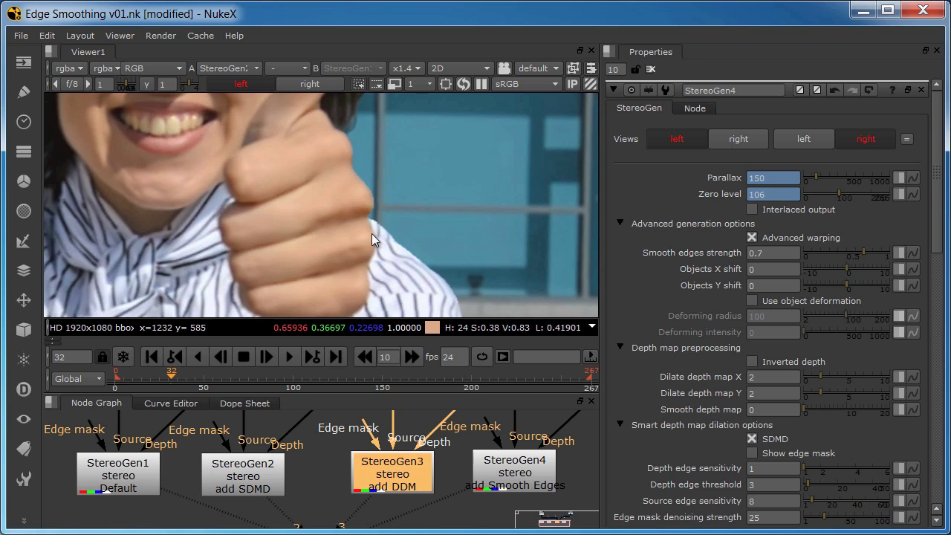
{"action": "left_click", "coordinate": [505, 469]}
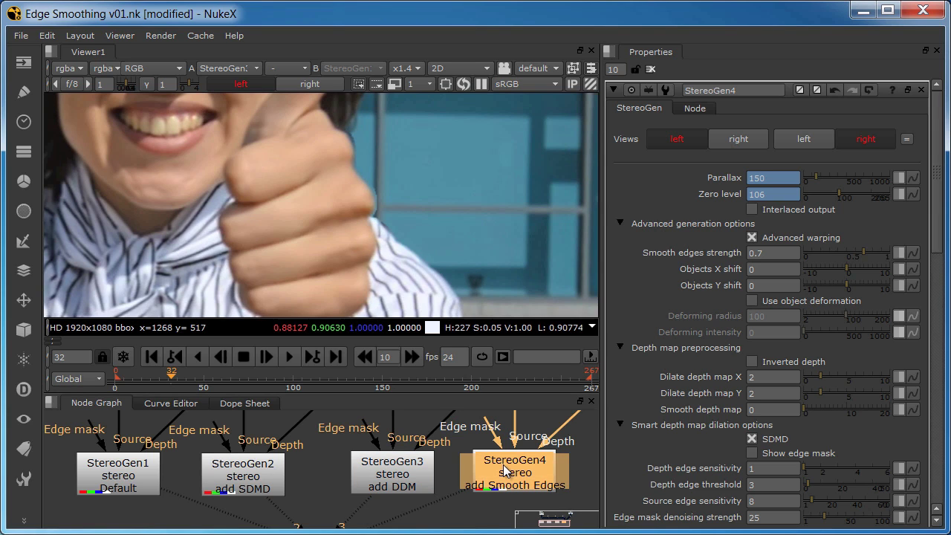
{"action": "key", "text": "1"}
{"action": "left_click", "coordinate": [500, 413]}
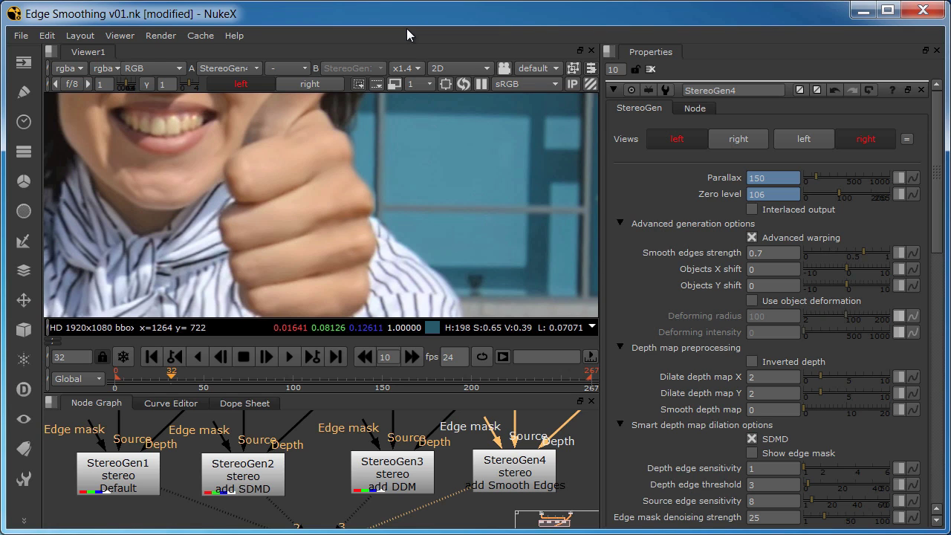
- Zoom in on the thumb and compare the right-eye and left-eye frames
{"action": "scroll", "coordinate": [376, 217], "scroll_direction": "up", "scroll_amount": 1}
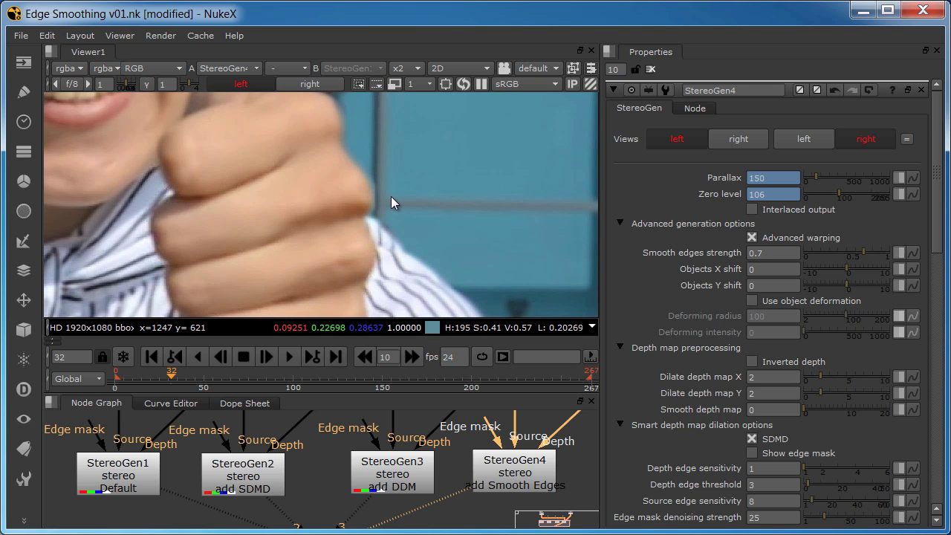
{"action": "key", "text": "apostrophe"}
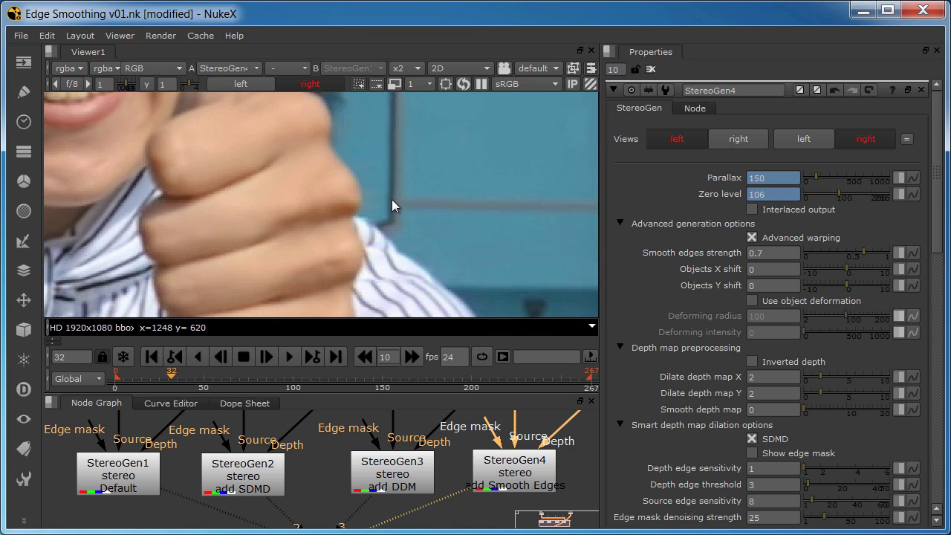
{"action": "key", "text": "semicolon"}
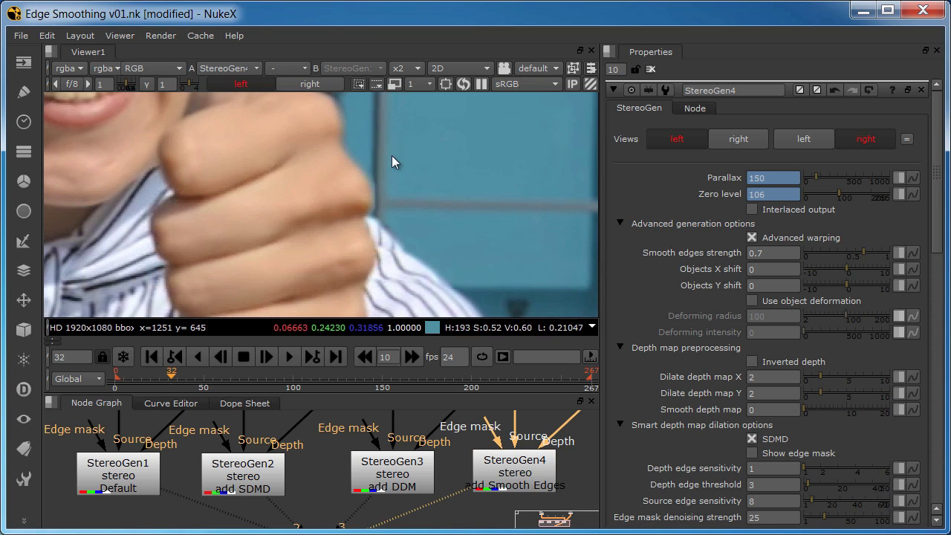
{"action": "key", "text": "apostrophe"}
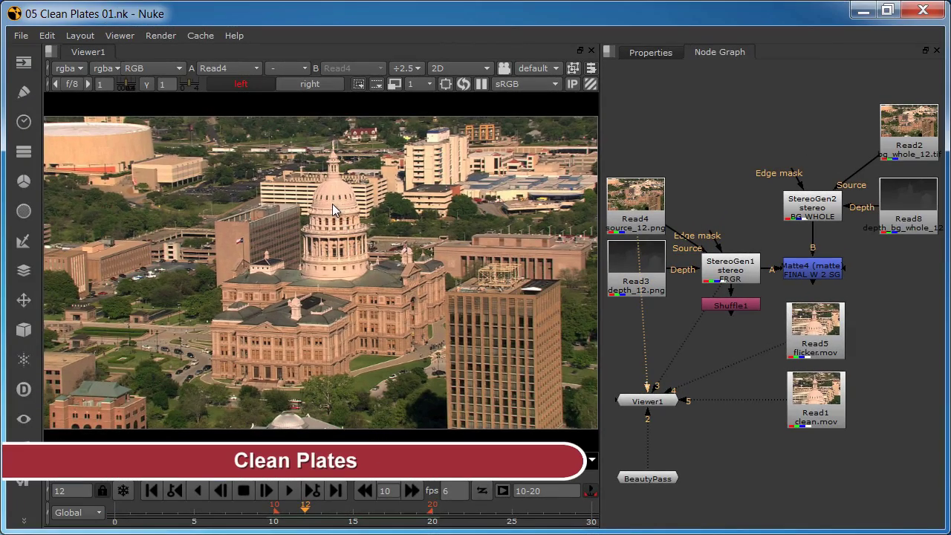
- Frame the buildings above the capitol dome and play the shot through, then stop
{"action": "scroll", "coordinate": [336, 191], "scroll_direction": "up", "scroll_amount": 5}
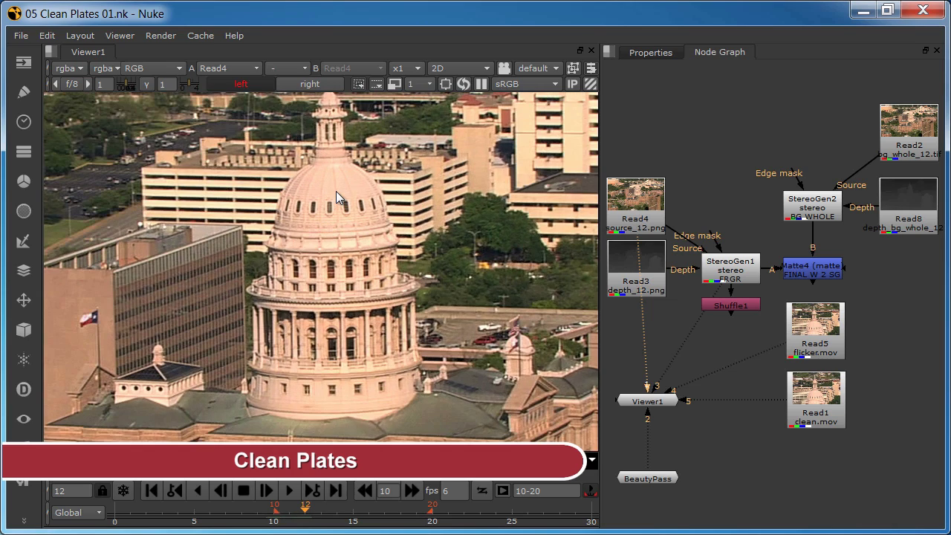
{"action": "left_click_drag", "start_coordinate": [335, 185], "coordinate": [331, 256]}
{"action": "scroll", "coordinate": [326, 251], "scroll_direction": "up", "scroll_amount": 1}
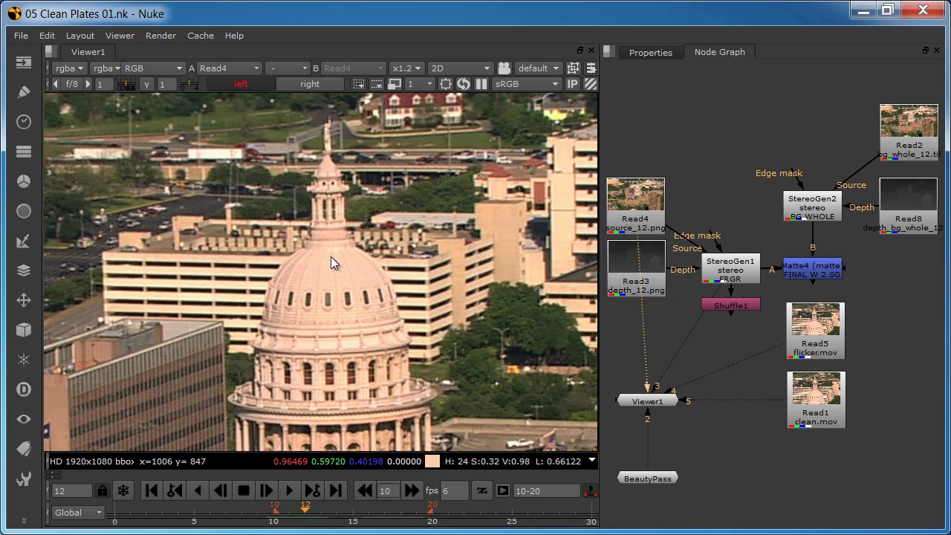
{"action": "left_click", "coordinate": [289, 492]}
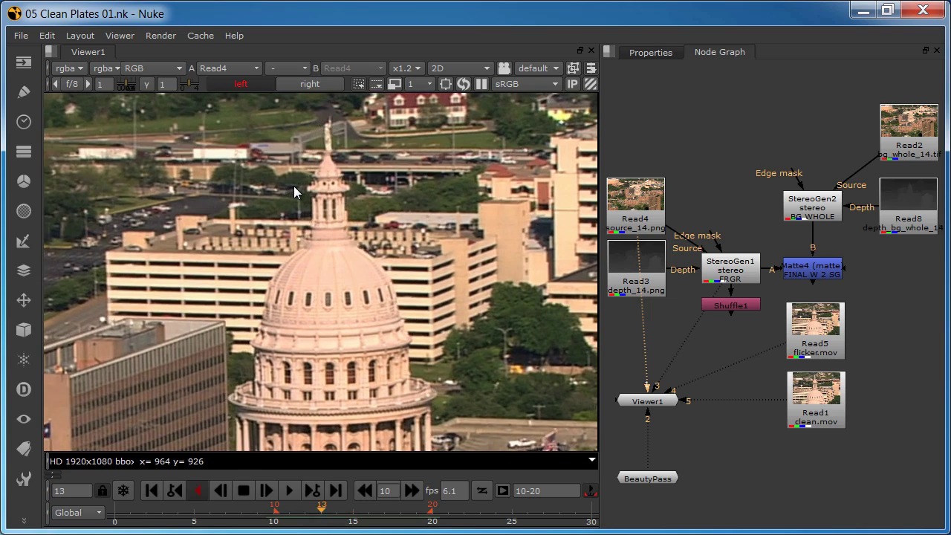
{"action": "left_click", "coordinate": [243, 491]}
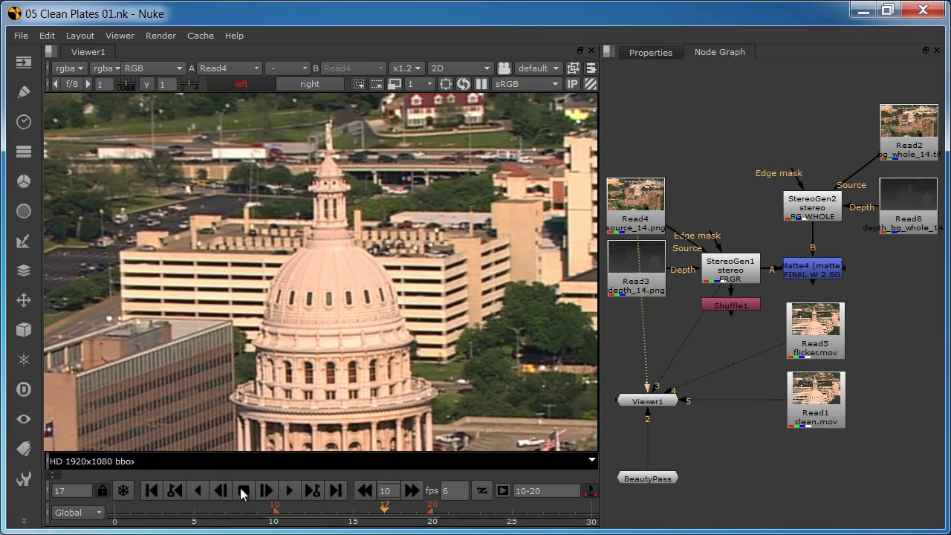
- Jump to frame 15 and display the StereoGen1 FRGR output
{"action": "left_click", "coordinate": [352, 513]}
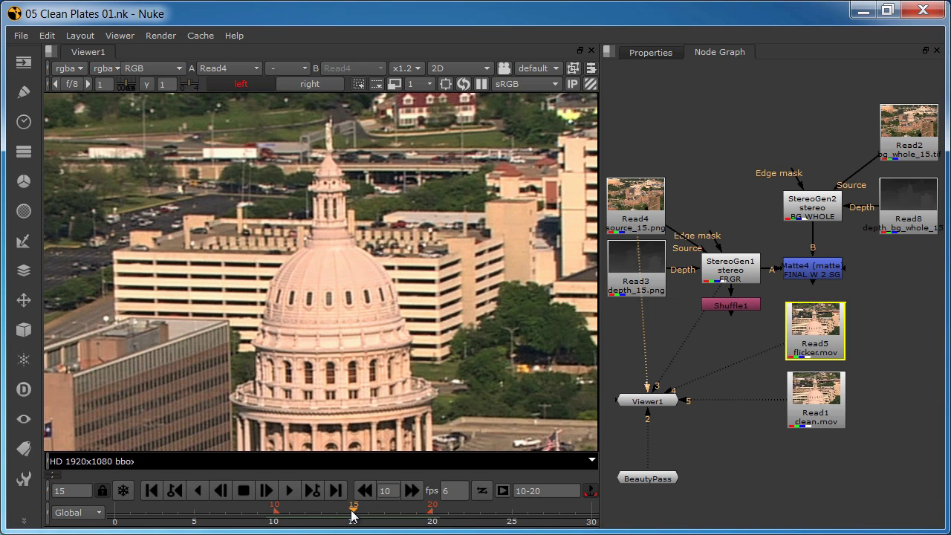
{"action": "scroll", "coordinate": [333, 175], "scroll_direction": "up", "scroll_amount": 2}
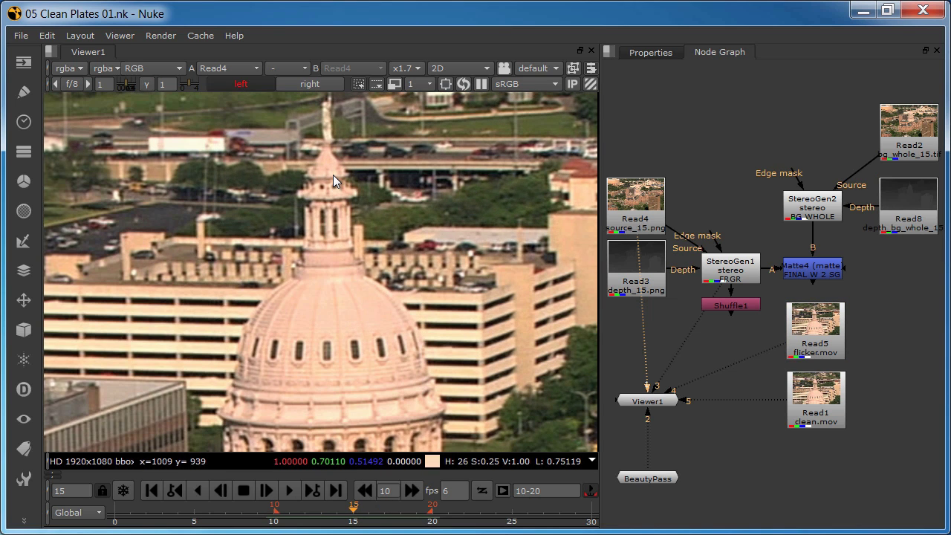
{"action": "key", "text": "1"}
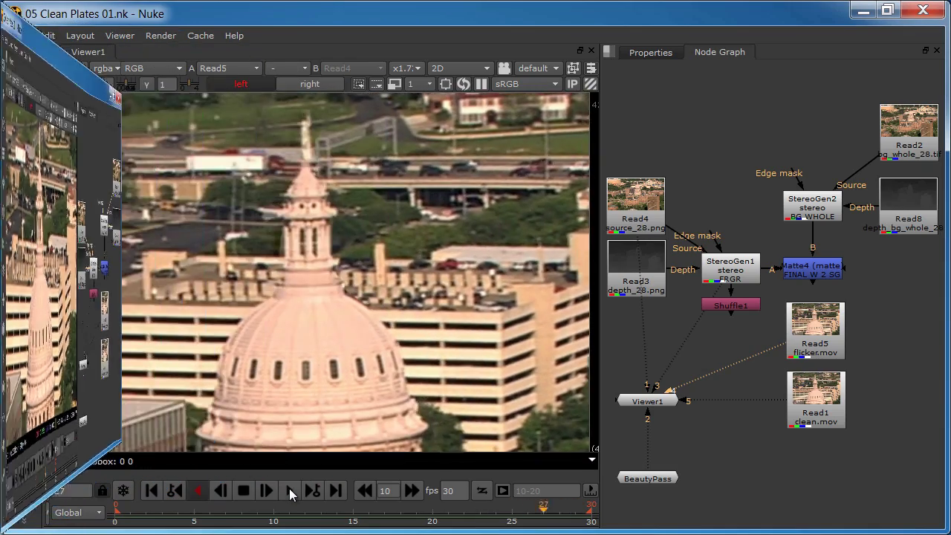
- Play the generated stereo result forward through the shot and stop playback
{"action": "left_click", "coordinate": [289, 490]}
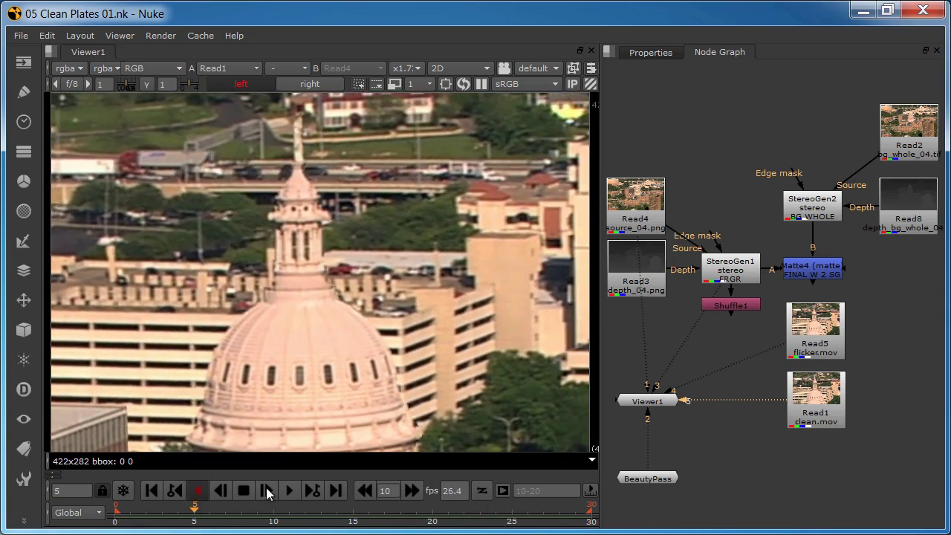
{"action": "left_click", "coordinate": [244, 491]}
{"action": "left_click", "coordinate": [244, 492]}
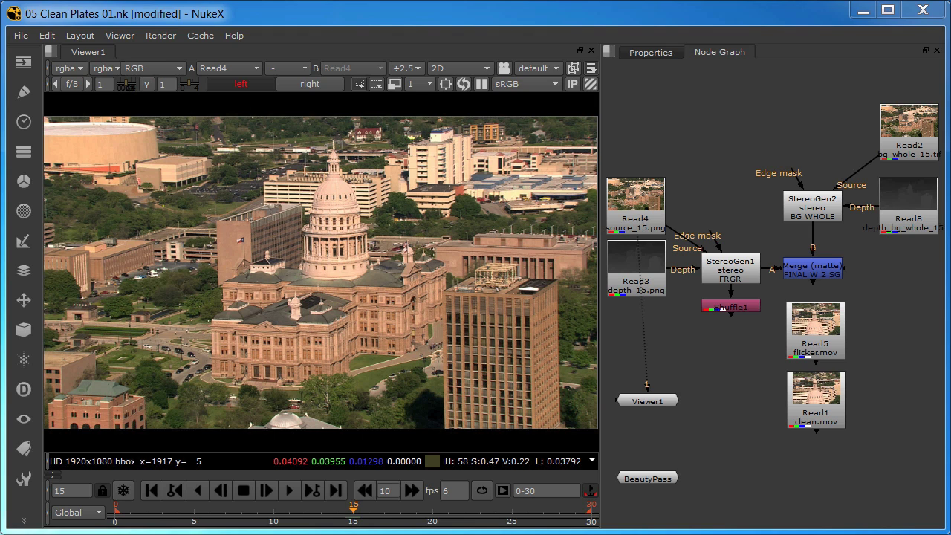
- Wire the Merge to viewer input 2 and compare Shuffle1's edge mask in right and left eyes
{"action": "key", "text": "2"}
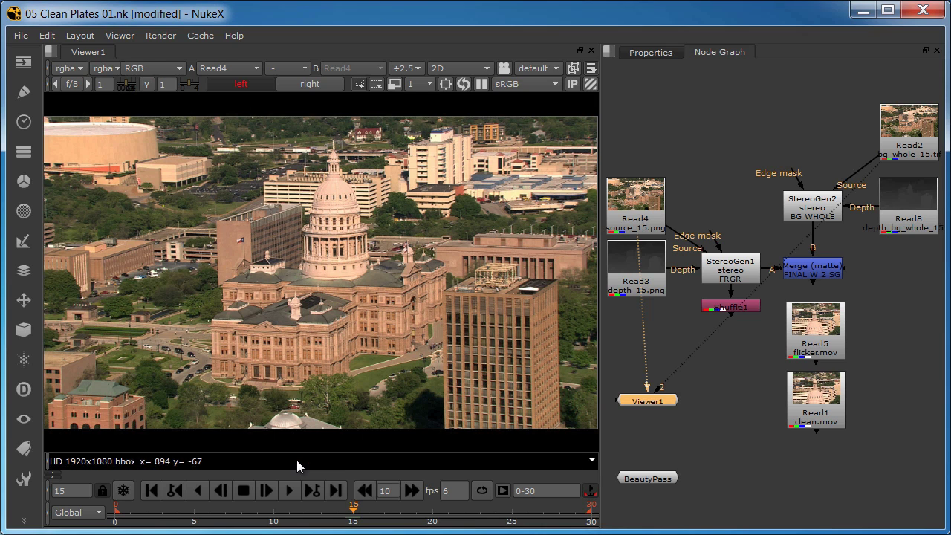
{"action": "scroll", "coordinate": [335, 169], "scroll_direction": "up", "scroll_amount": 2}
{"action": "scroll", "coordinate": [335, 168], "scroll_direction": "up", "scroll_amount": 2}
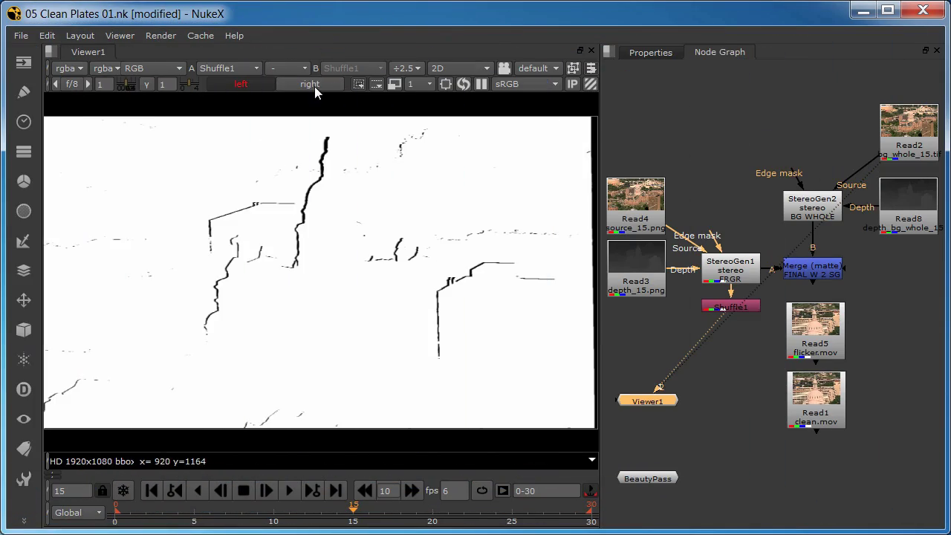
{"action": "left_click", "coordinate": [316, 85]}
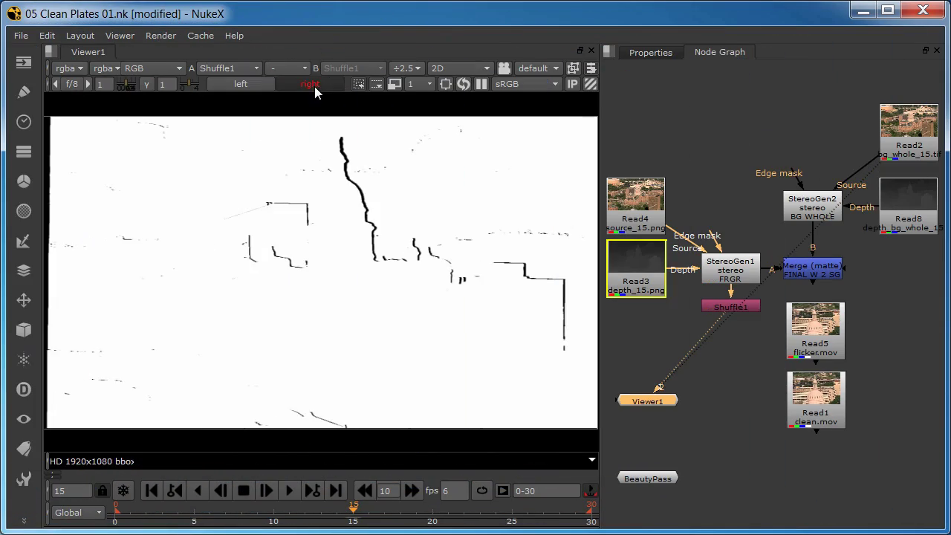
{"action": "left_click", "coordinate": [252, 80]}
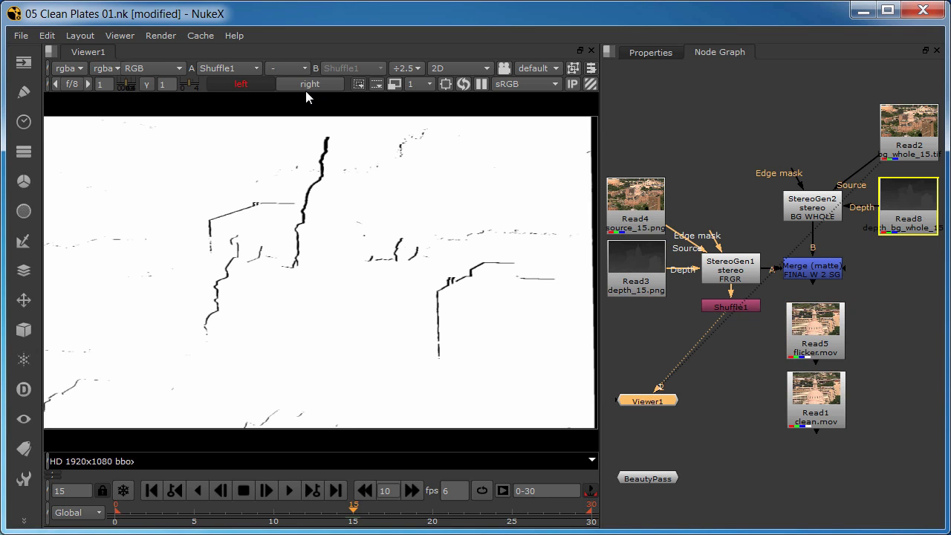
{"action": "left_click", "coordinate": [309, 86]}
{"action": "left_click", "coordinate": [245, 86]}
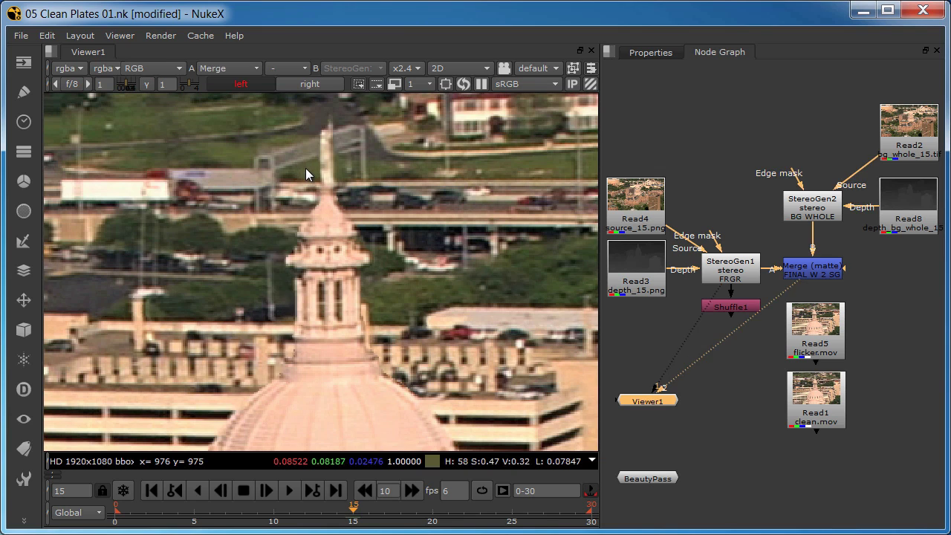
- View the Merge composite, then the StereoGen1 FRGR output and Shuffle1's black-and-white edge matte
{"action": "key", "text": "1"}
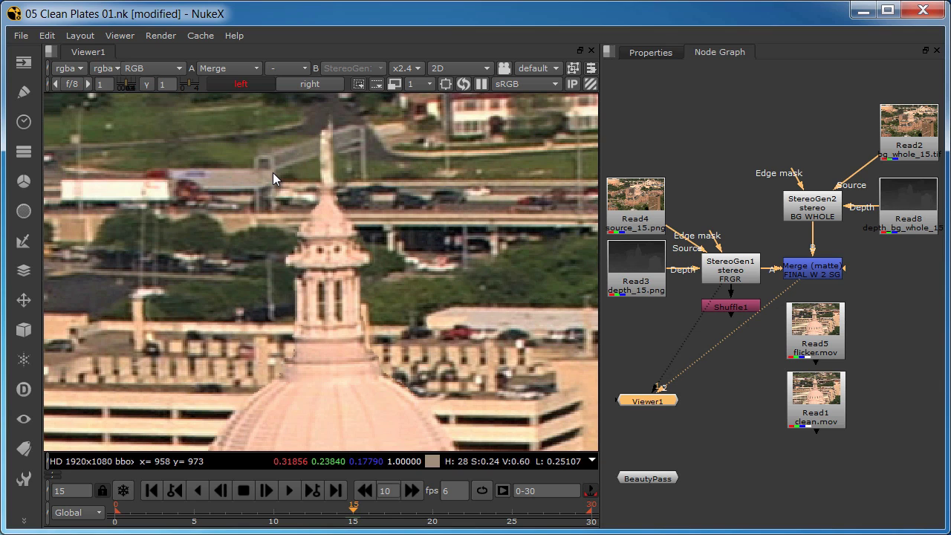
{"action": "left_click", "coordinate": [719, 267]}
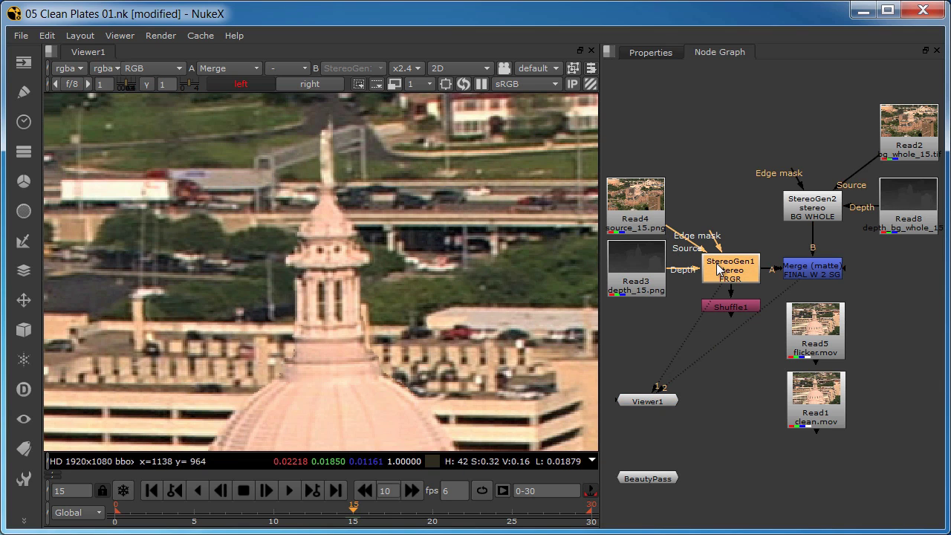
{"action": "key", "text": "1"}
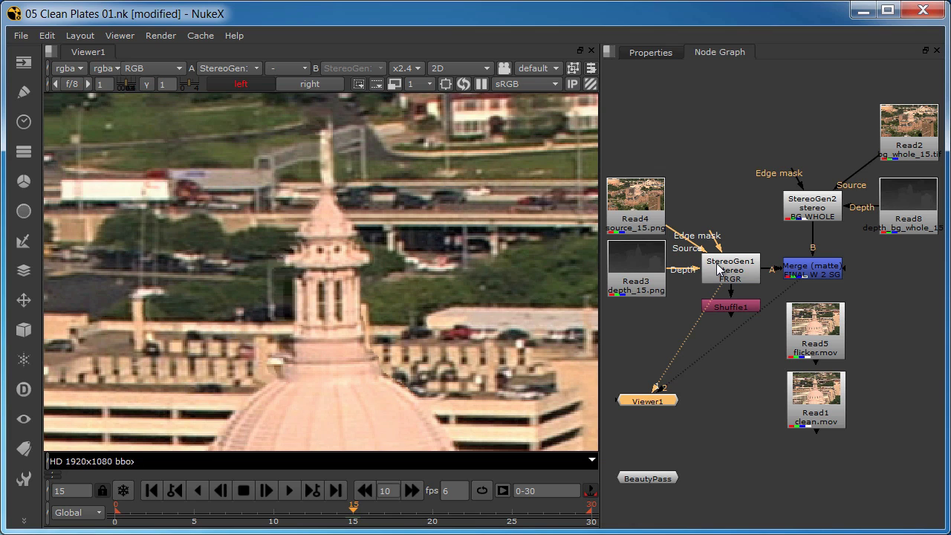
{"action": "left_click", "coordinate": [733, 308]}
{"action": "key", "text": "1"}
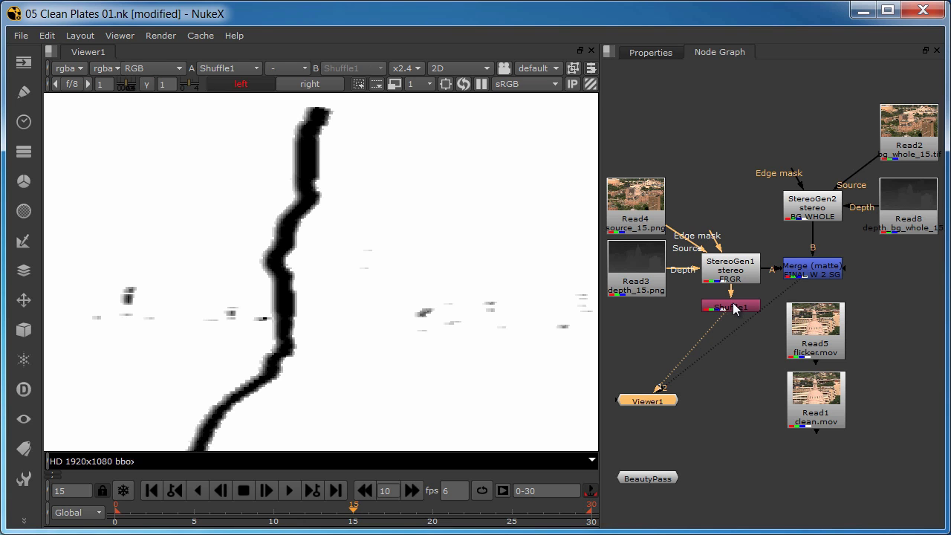
- Wire StereoGen2 into the viewer for comparison and show the Merge (matte) composite
{"action": "left_click", "coordinate": [805, 214]}
{"action": "key", "text": "1"}
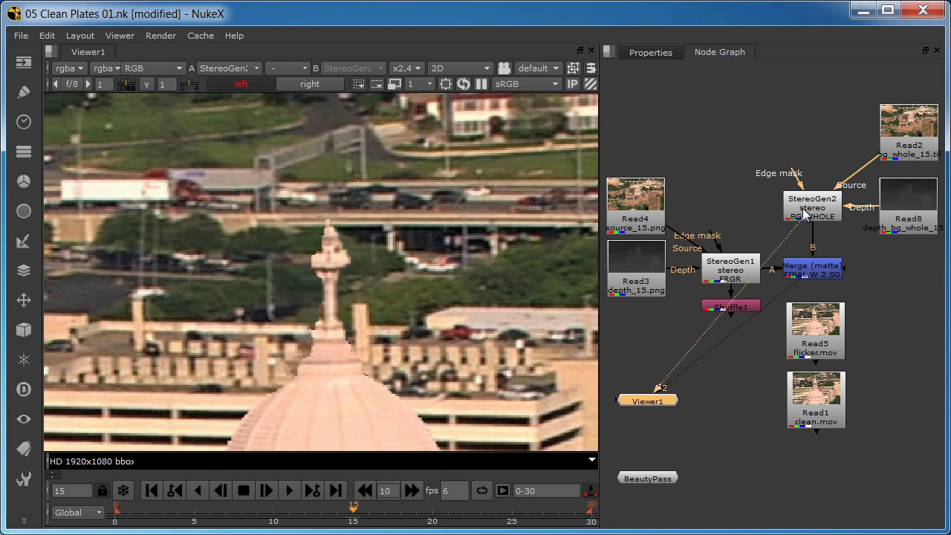
{"action": "key", "text": "2"}
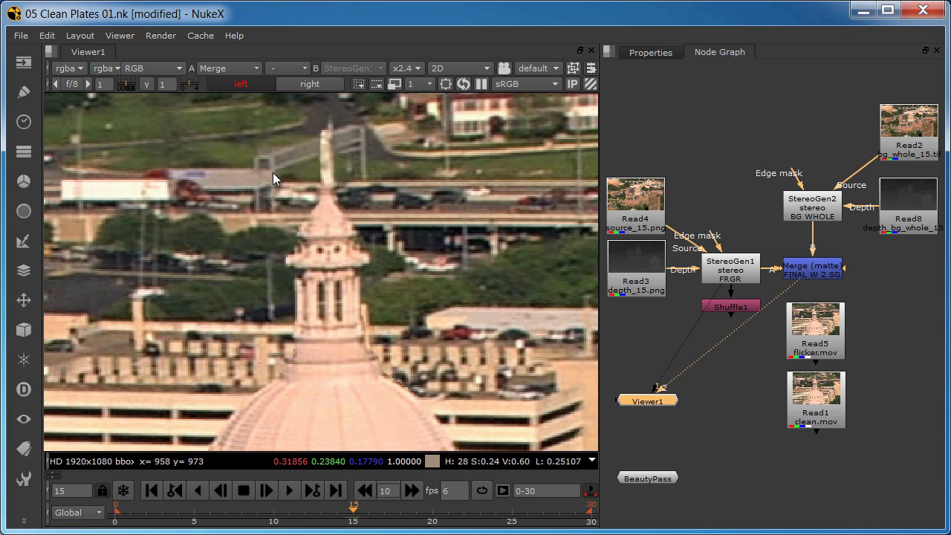
- Leave only Merge feeding the viewer, then highlight Read4 and Read3 feeding StereoGen1 FRGR
{"action": "left_click", "coordinate": [799, 274]}
{"action": "key", "text": "1"}
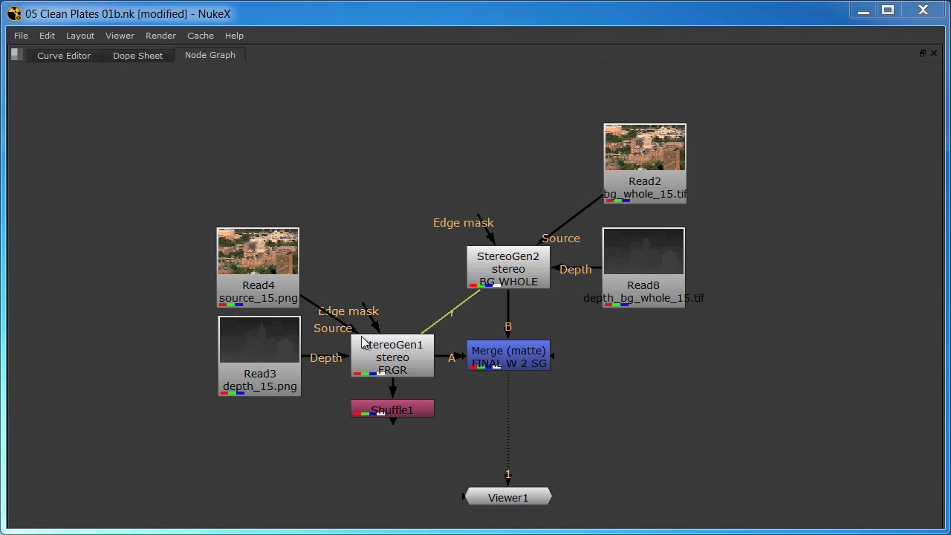
{"action": "left_click", "coordinate": [256, 241]}
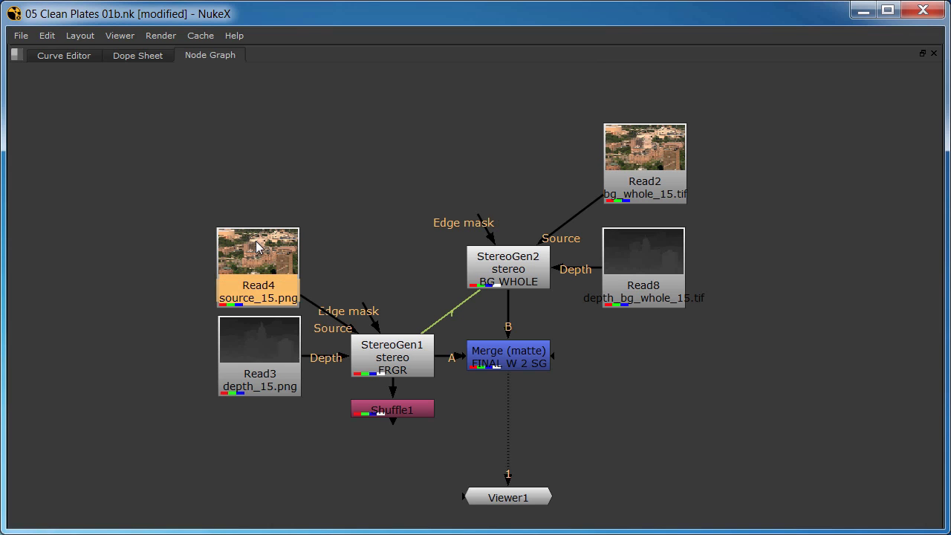
{"action": "left_click", "coordinate": [258, 348]}
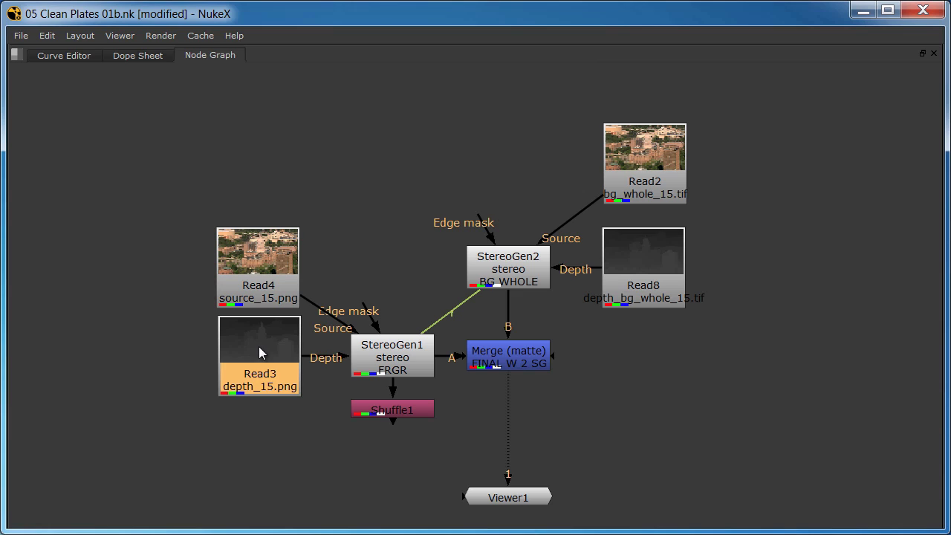
{"action": "left_click", "coordinate": [400, 361]}
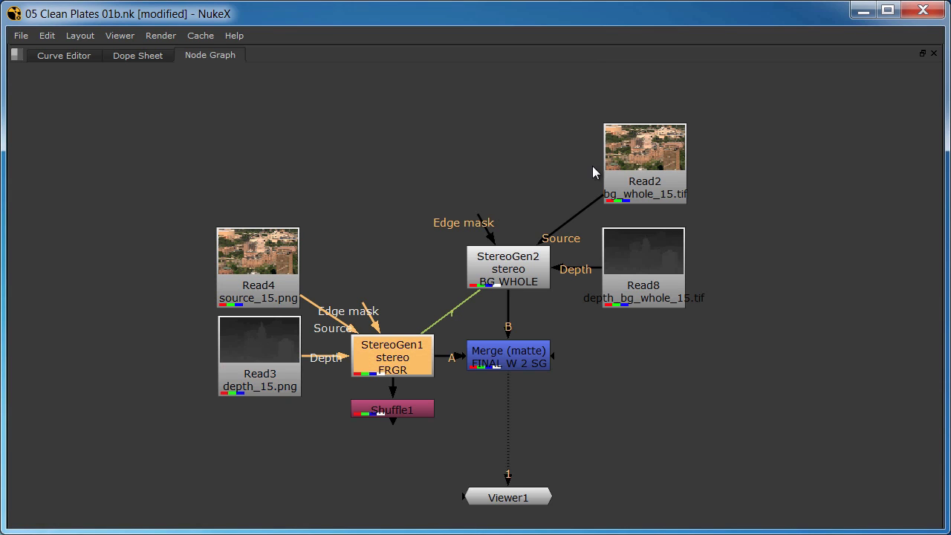
- Highlight Read2 and Read8 feeding StereoGen2, then the Merge (matte) node and its tree
{"action": "left_click", "coordinate": [652, 154]}
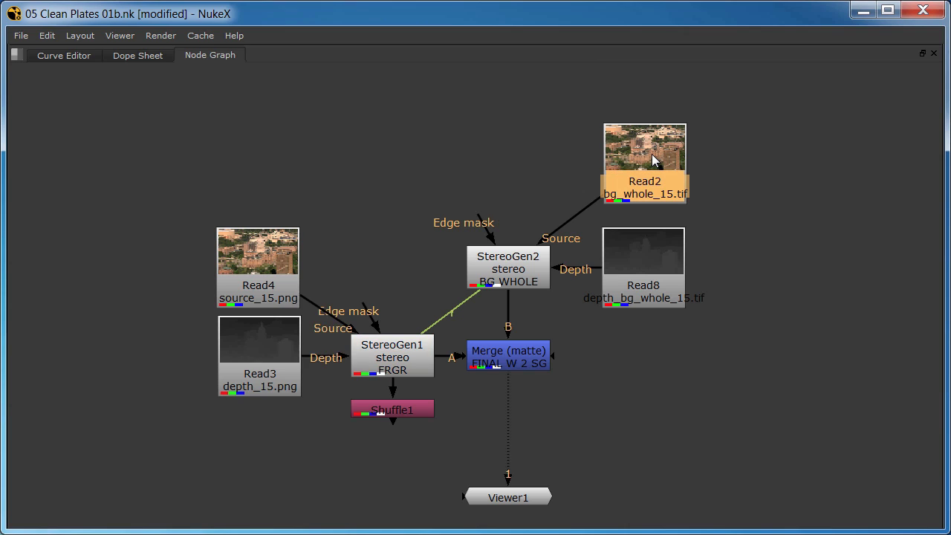
{"action": "left_click", "coordinate": [644, 256]}
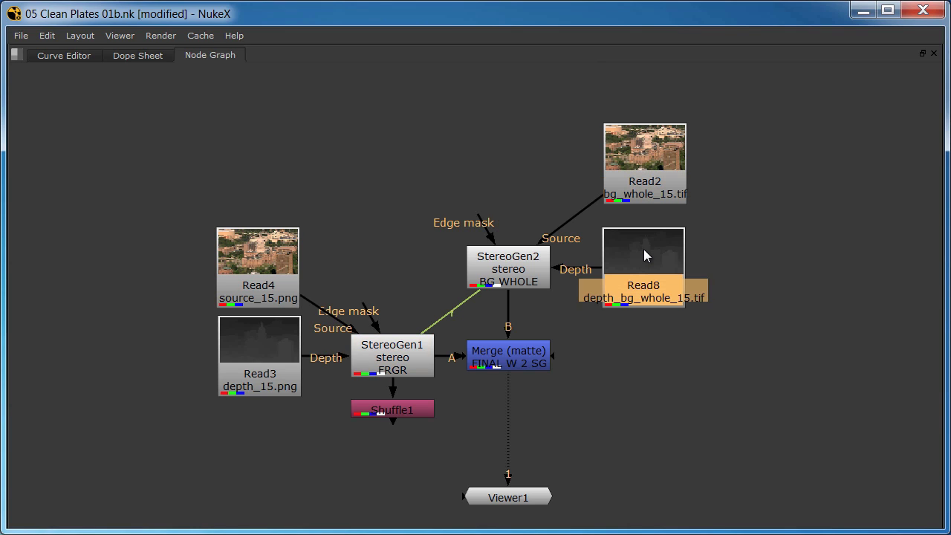
{"action": "left_click", "coordinate": [520, 268]}
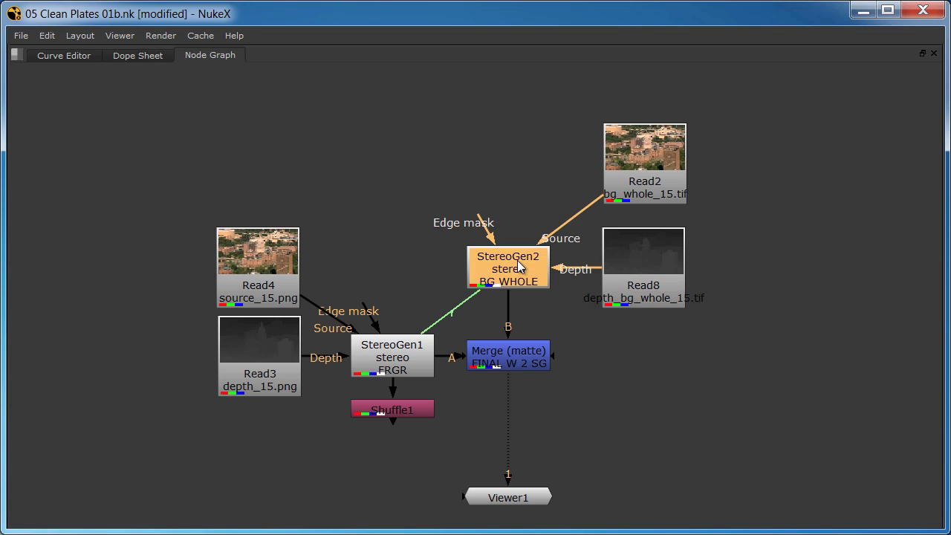
{"action": "left_click", "coordinate": [510, 360]}
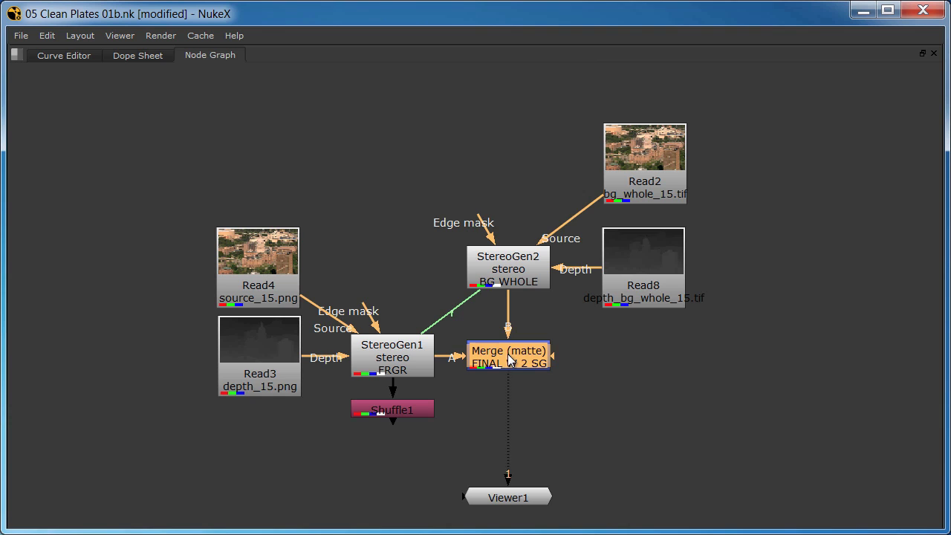
{"action": "left_click", "coordinate": [527, 398]}
{"action": "scroll", "coordinate": [527, 391], "scroll_direction": "up", "scroll_amount": 3}
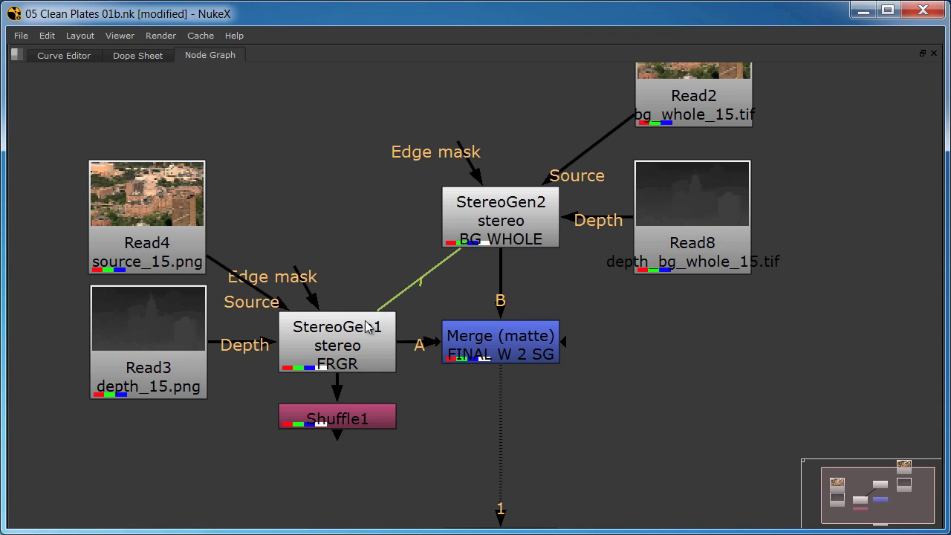
- Select StereoGen1, StereoGen2 and the Merge matte node in turn to highlight their inputs
{"action": "left_click", "coordinate": [353, 335]}
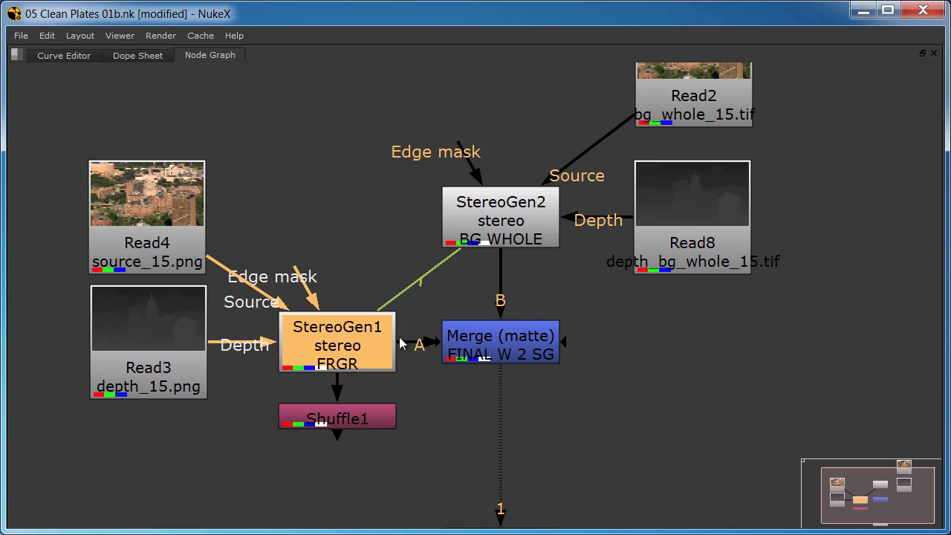
{"action": "left_click", "coordinate": [512, 226]}
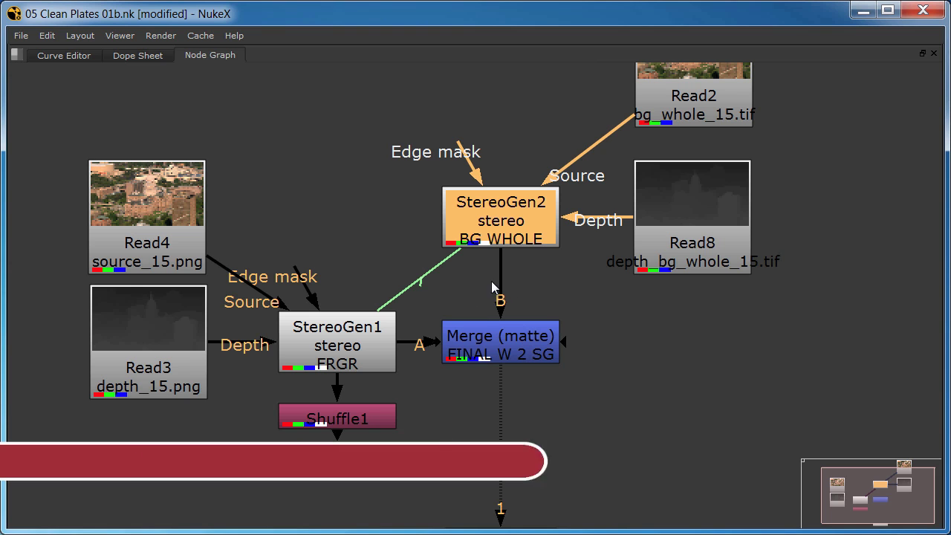
{"action": "left_click", "coordinate": [513, 349]}
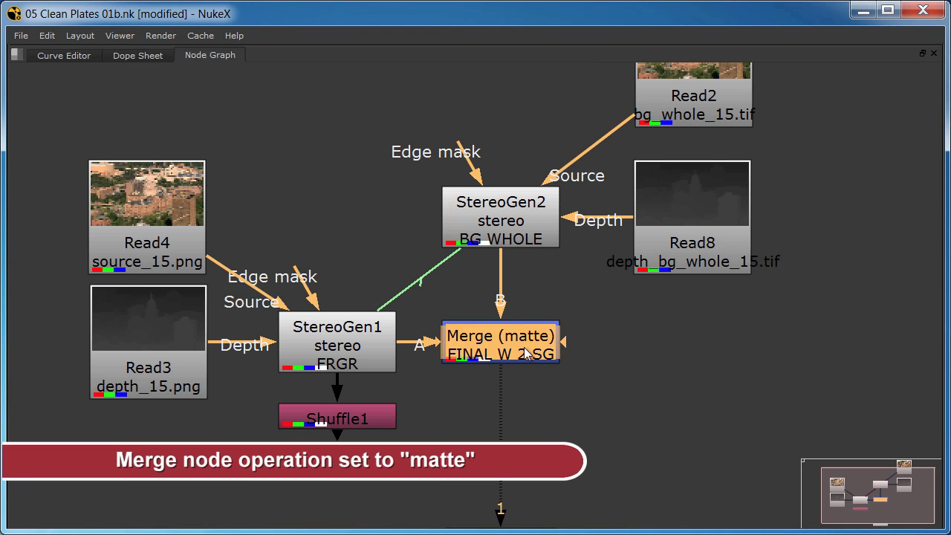
{"action": "scroll", "coordinate": [522, 346], "scroll_direction": "up", "scroll_amount": 3}
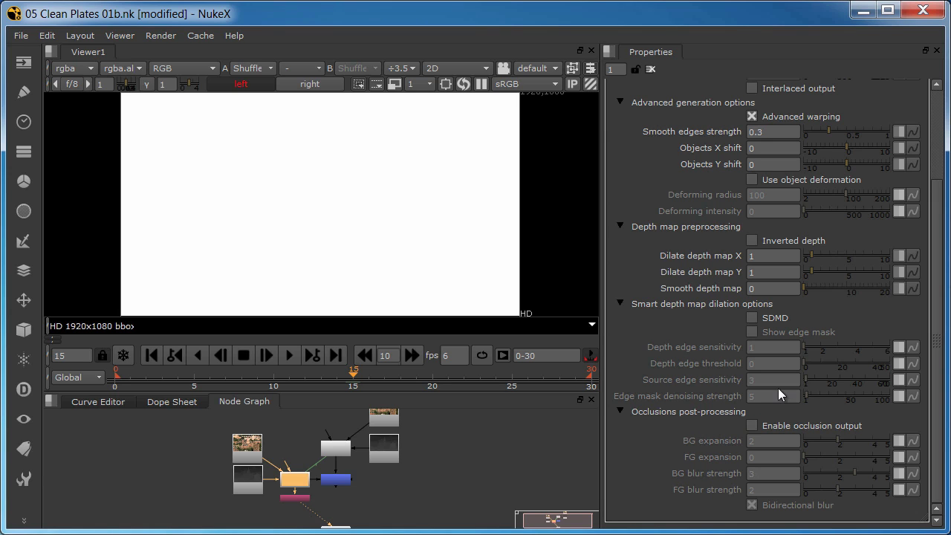
- Enable occlusion output on StereoGen1, toggling it off and back on to compare
{"action": "left_click", "coordinate": [752, 426]}
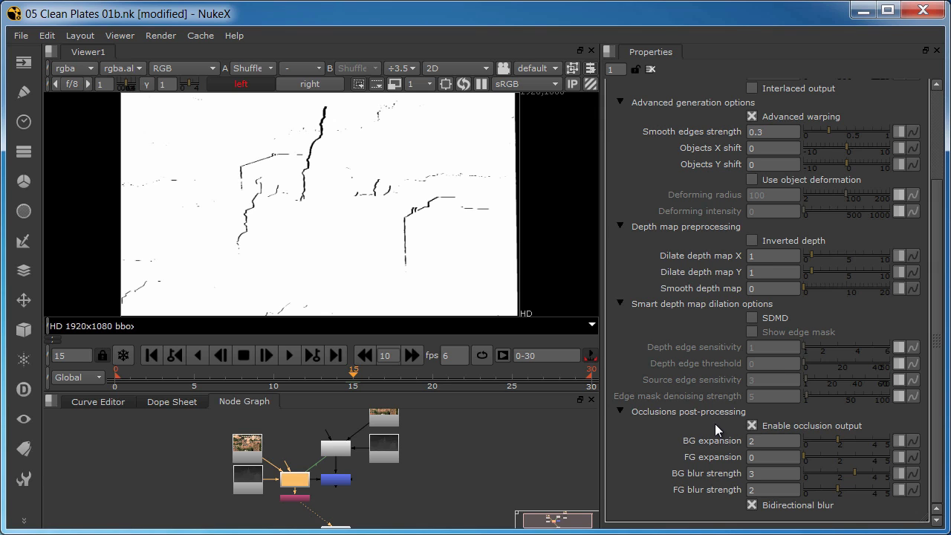
{"action": "left_click", "coordinate": [753, 426]}
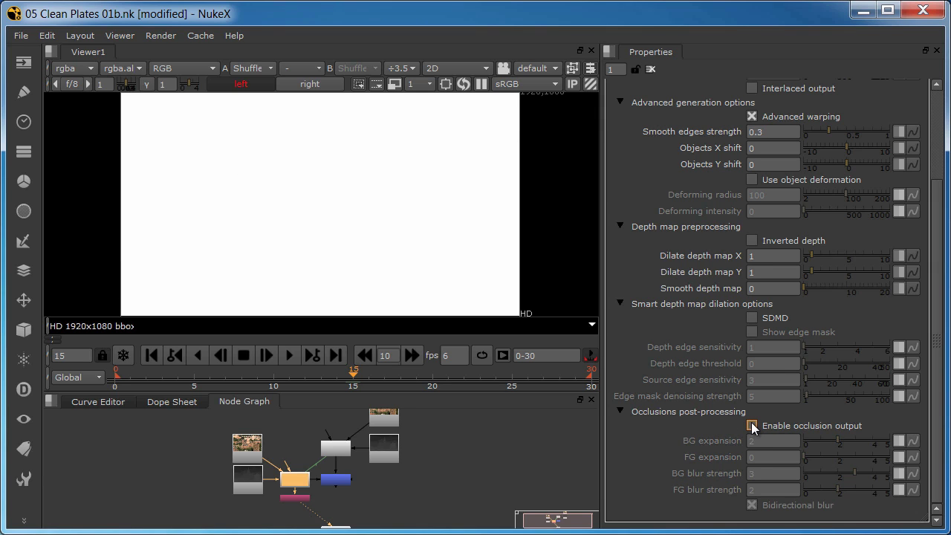
{"action": "left_click", "coordinate": [752, 426]}
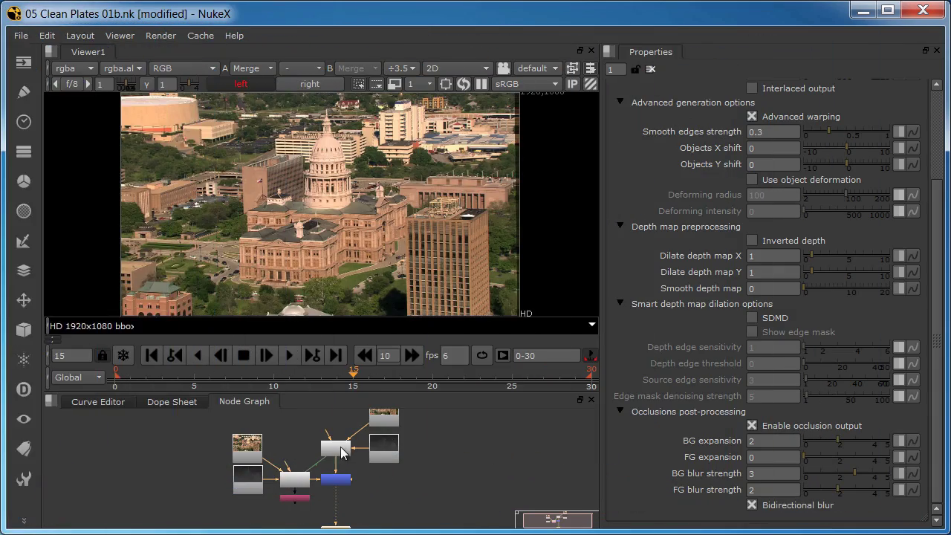
- Open StereoGen2's properties and scroll through its parallax and occlusion settings
{"action": "double_click", "coordinate": [342, 452]}
{"action": "scroll", "coordinate": [773, 365], "scroll_direction": "down", "scroll_amount": 2}
{"action": "scroll", "coordinate": [784, 371], "scroll_direction": "down", "scroll_amount": 1}
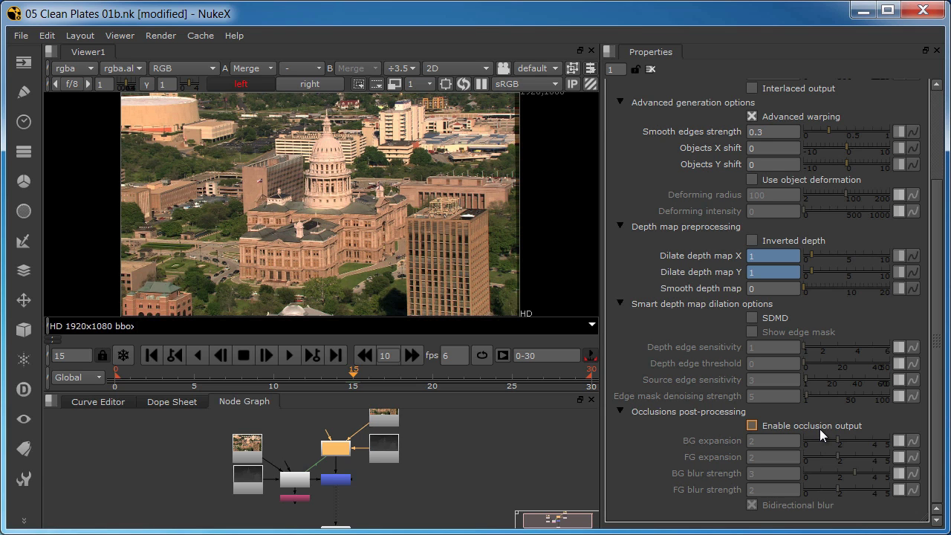
{"action": "scroll", "coordinate": [820, 428], "scroll_direction": "up", "scroll_amount": 4}
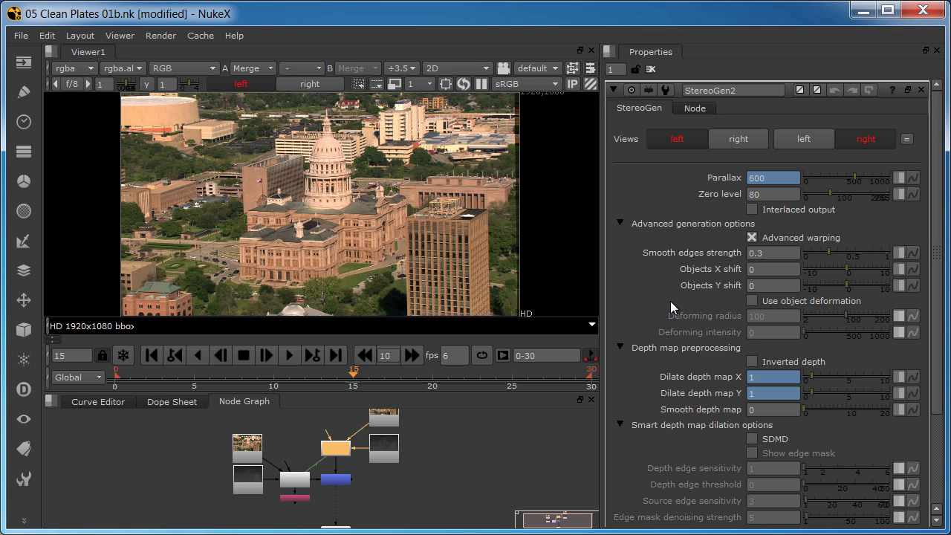
- Open StereoGen1's settings and view the Shuffle node's black-and-white edge mask
{"action": "left_click", "coordinate": [292, 487]}
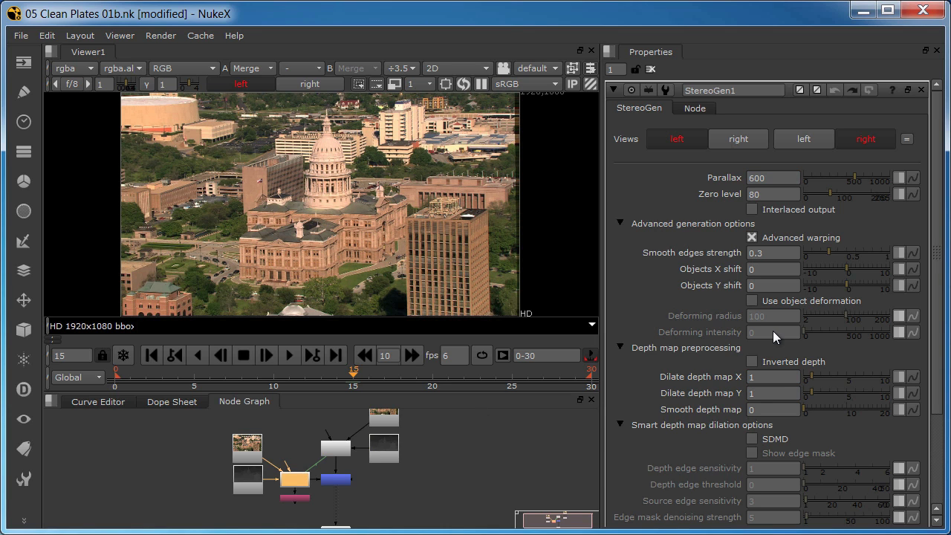
{"action": "scroll", "coordinate": [773, 332], "scroll_direction": "down", "scroll_amount": 4}
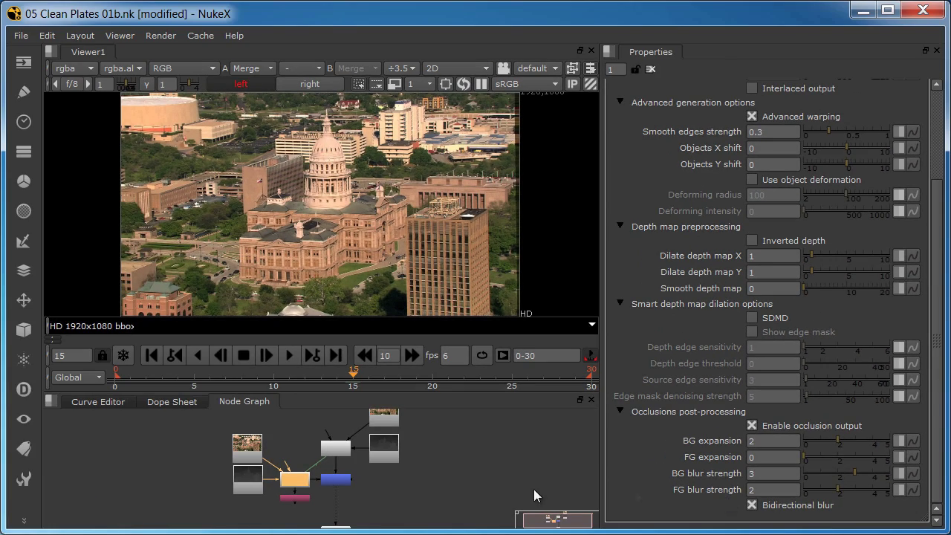
{"action": "left_click", "coordinate": [296, 498]}
{"action": "key", "text": "1"}
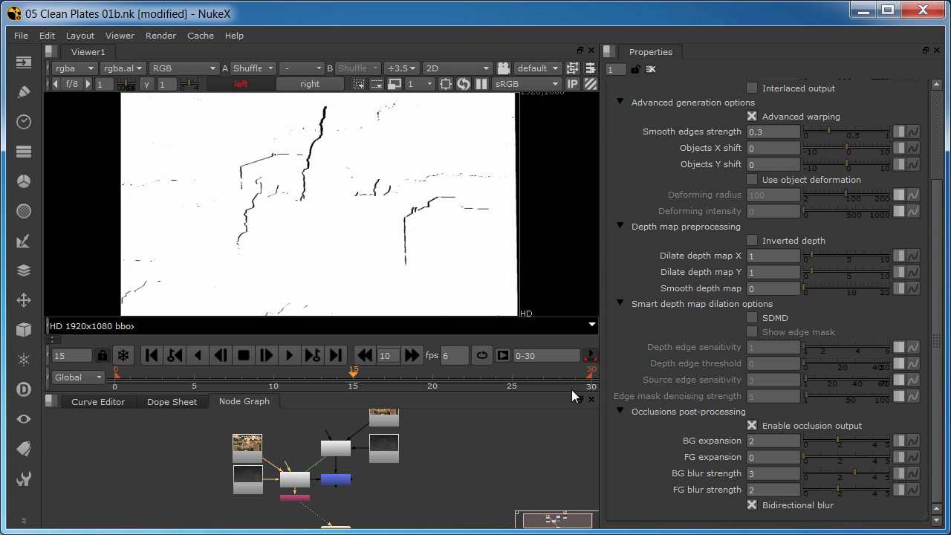
{"action": "scroll", "coordinate": [348, 128], "scroll_direction": "up", "scroll_amount": 5}
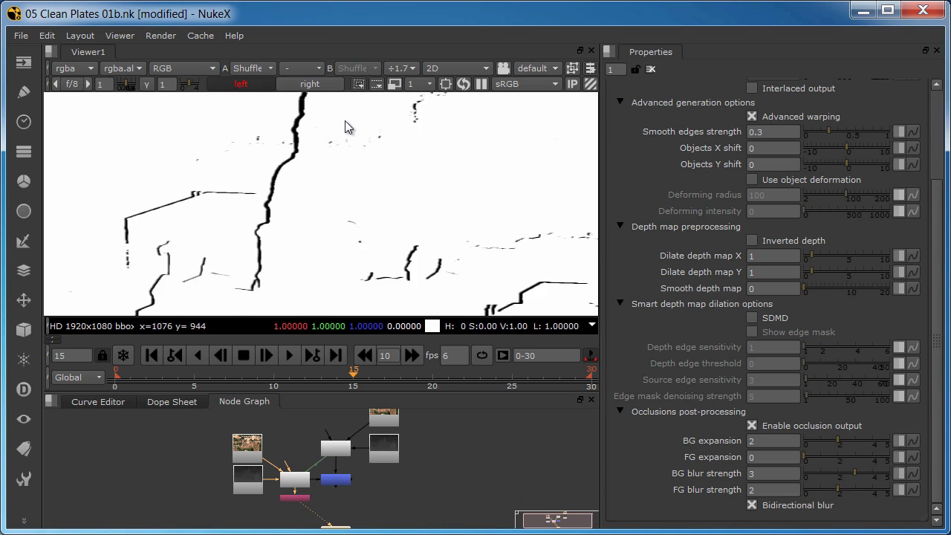
- Try FG expansion 5, reset it to 0, and set FG blur strength to 5
{"action": "left_click", "coordinate": [751, 458]}
{"action": "type", "text": "5"}
{"action": "key", "text": "Return"}
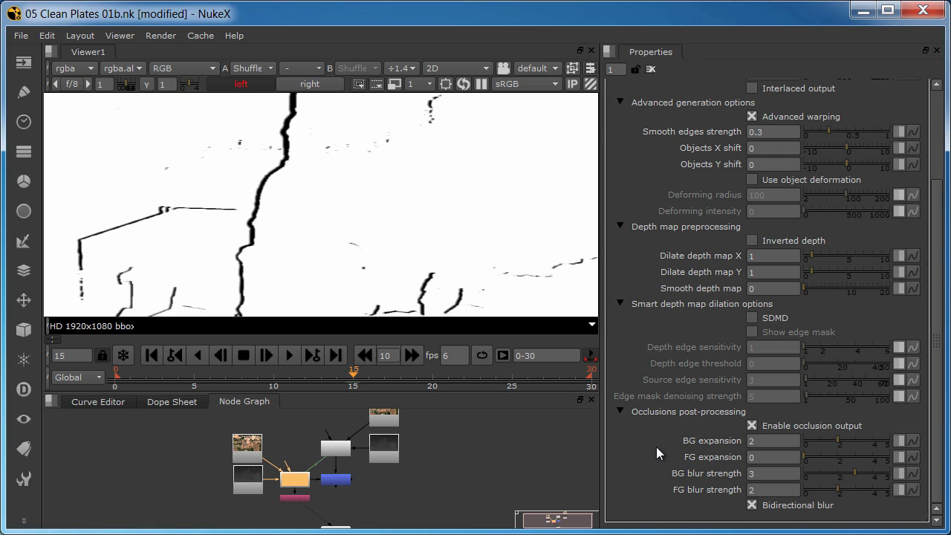
{"action": "left_click", "coordinate": [751, 457]}
{"action": "type", "text": "0"}
{"action": "left_click", "coordinate": [751, 490]}
{"action": "type", "text": "5"}
{"action": "key", "text": "Return"}
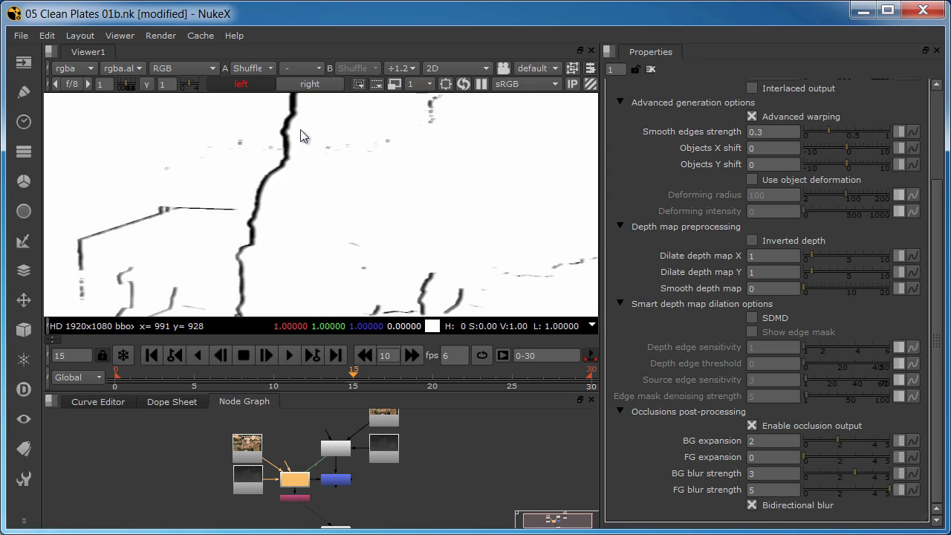
- Undo FG blur strength back to 2 and view the blue Merge node's output
{"action": "scroll", "coordinate": [301, 136], "scroll_direction": "up", "scroll_amount": 3}
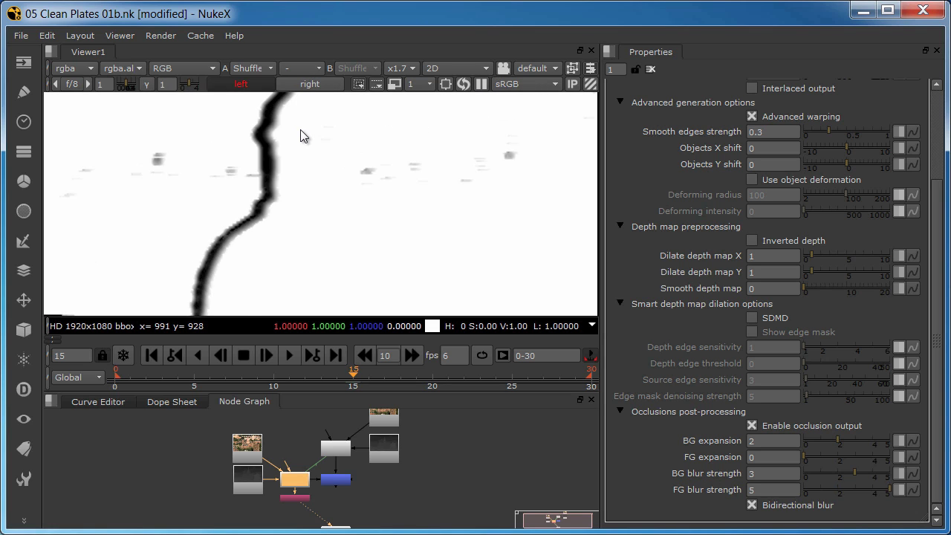
{"action": "key", "text": "ctrl+z"}
{"action": "left_click", "coordinate": [372, 488]}
{"action": "key", "text": "1"}
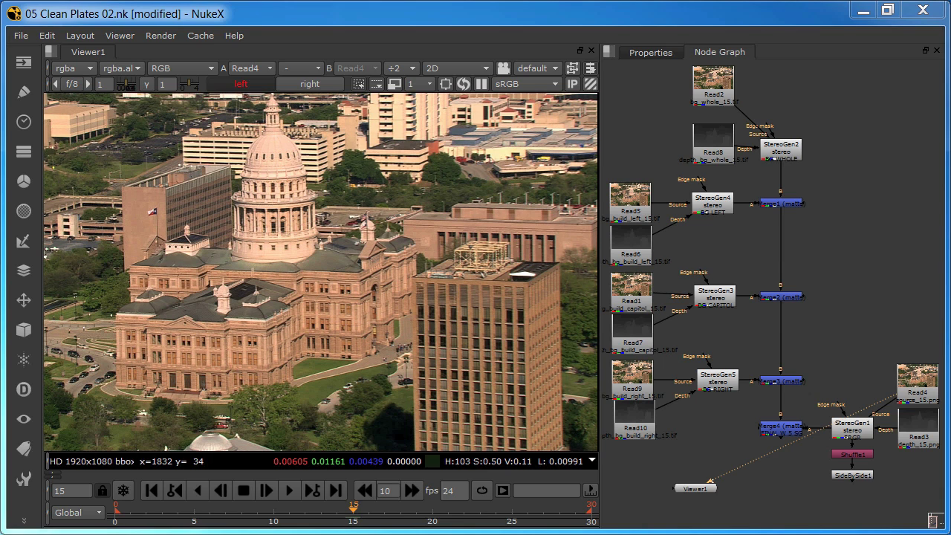
- Connect Read5 to Viewer1 input 2, Read1 to input 1, and Read9 to input 2
{"action": "left_click", "coordinate": [696, 489]}
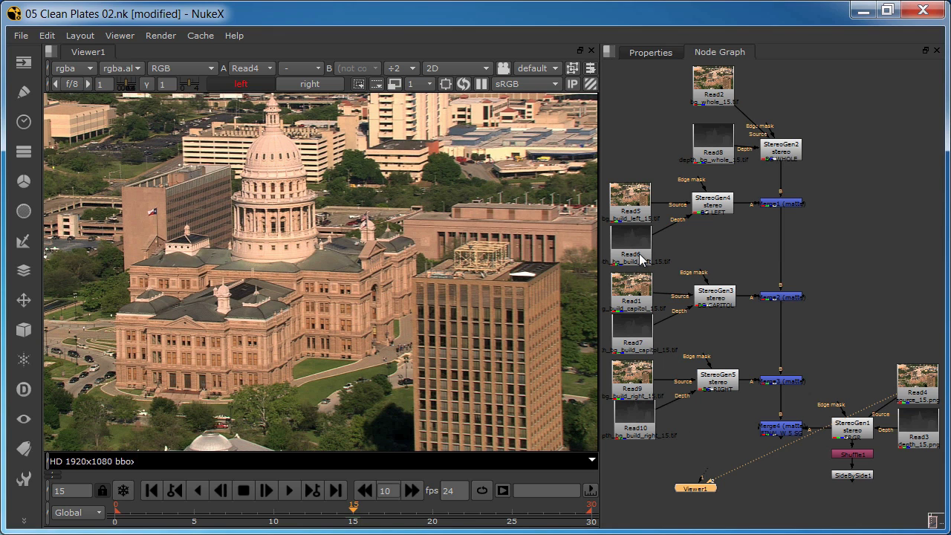
{"action": "left_click", "coordinate": [633, 197]}
{"action": "key", "text": "2"}
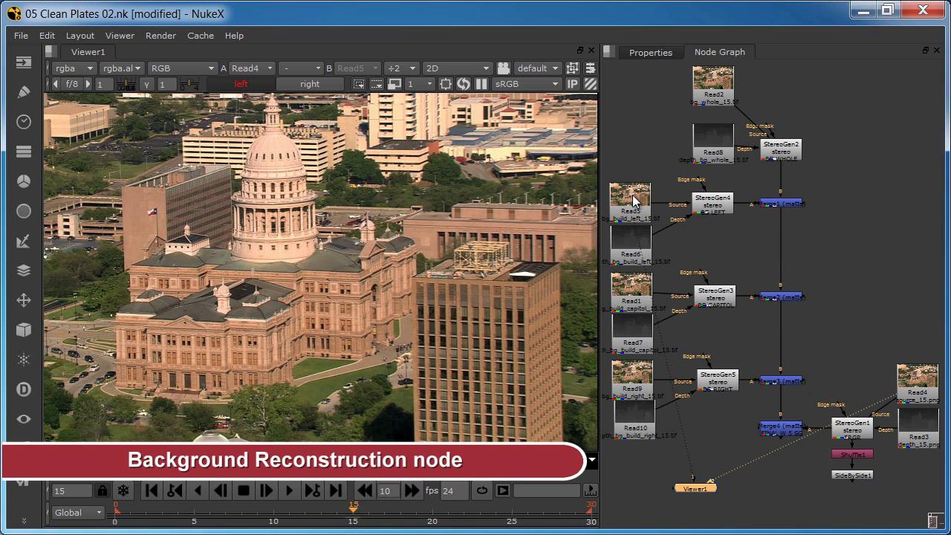
{"action": "left_click", "coordinate": [634, 284]}
{"action": "key", "text": "1"}
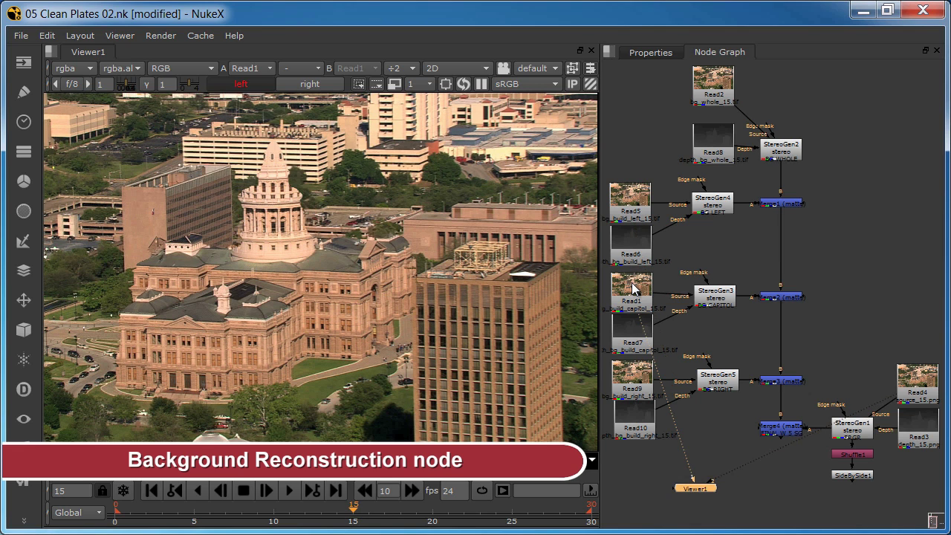
{"action": "left_click", "coordinate": [632, 379]}
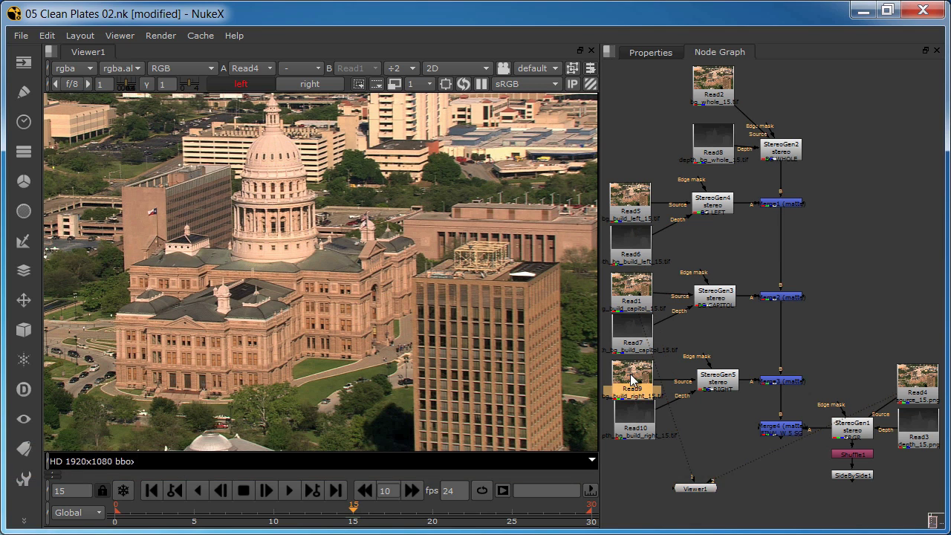
{"action": "key", "text": "2"}
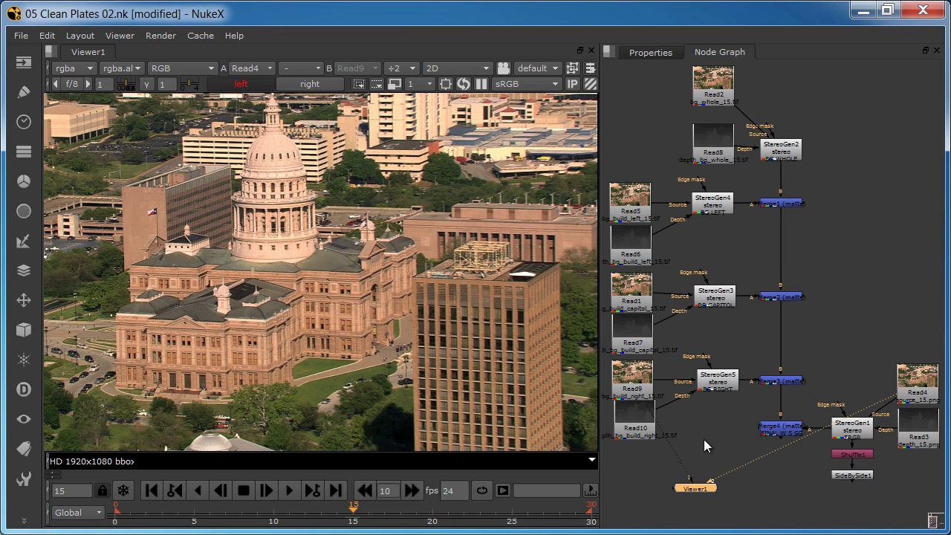
- View the Read2 whole-background plate and then the Read8 depth map
{"action": "left_click_drag", "start_coordinate": [865, 203], "coordinate": [877, 300]}
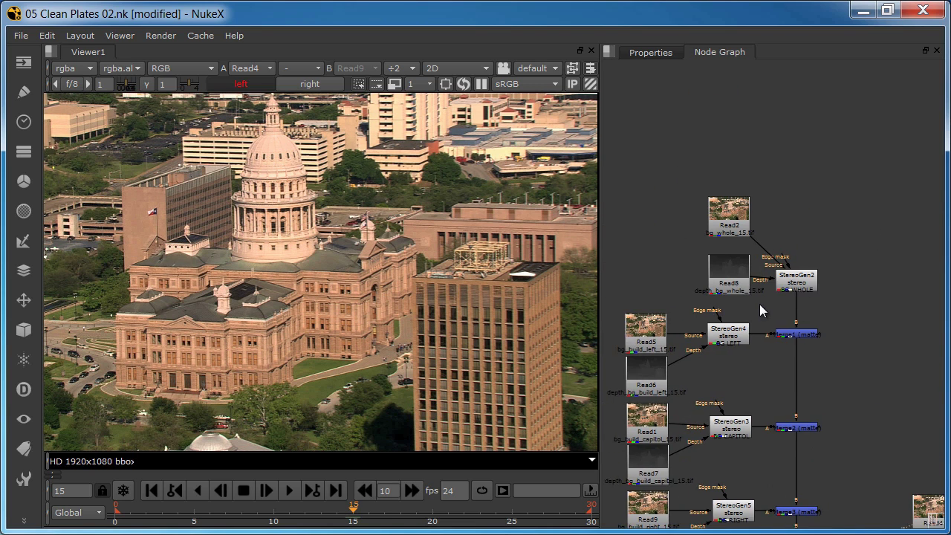
{"action": "scroll", "coordinate": [759, 304], "scroll_direction": "up", "scroll_amount": 2}
{"action": "left_click_drag", "start_coordinate": [663, 133], "coordinate": [866, 309]}
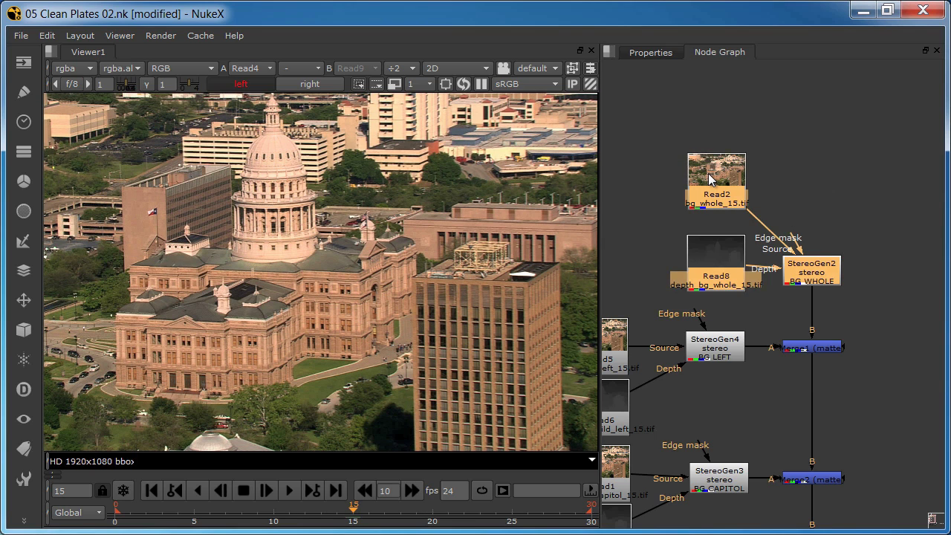
{"action": "left_click", "coordinate": [713, 182]}
{"action": "key", "text": "1"}
{"action": "left_click", "coordinate": [725, 249]}
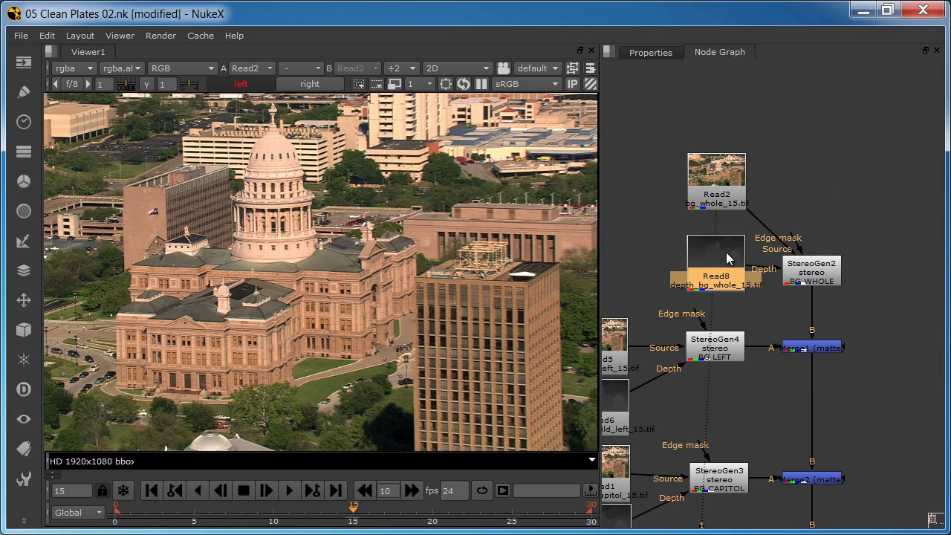
{"action": "key", "text": "1"}
- View StereoGen2's stereo output, checking the right-eye view and returning to the left
{"action": "left_click", "coordinate": [806, 272]}
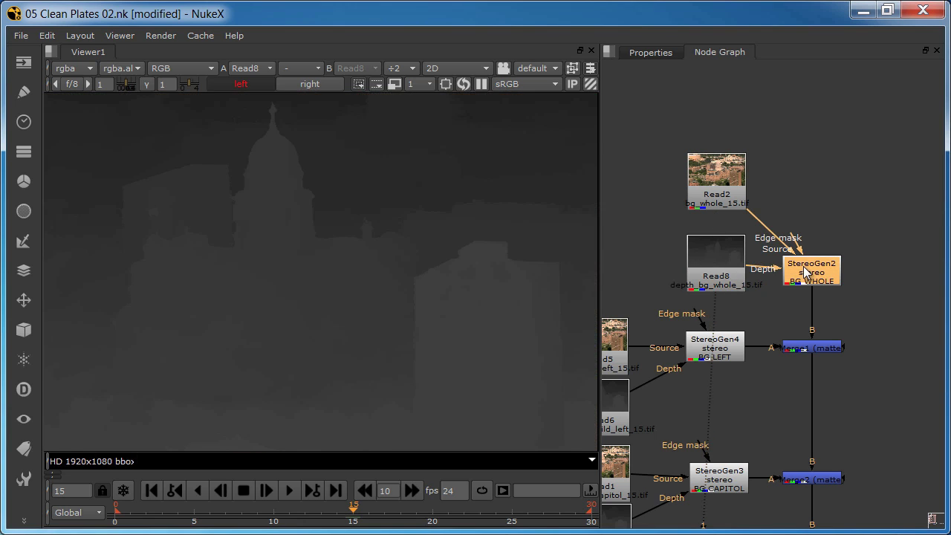
{"action": "key", "text": "1"}
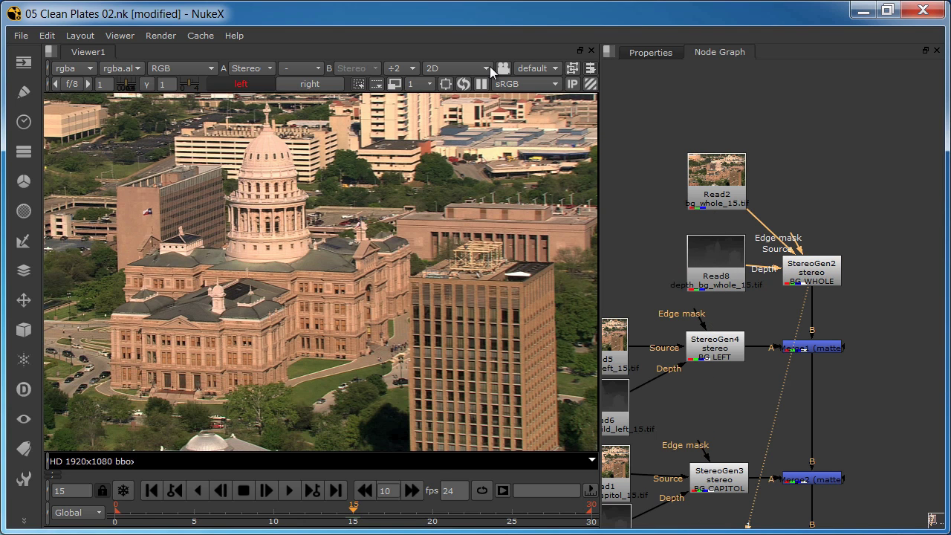
{"action": "left_click", "coordinate": [312, 85]}
{"action": "left_click", "coordinate": [246, 84]}
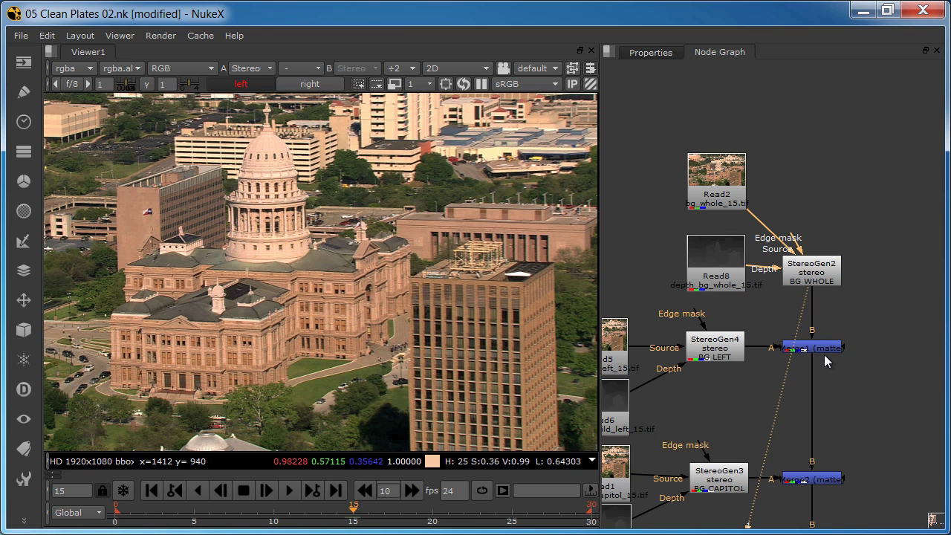
- Marquee-select the BG LEFT, BG CAPITOL, BG RIGHT and foreground StereoGen1 node groups in turn
{"action": "left_click_drag", "start_coordinate": [752, 364], "coordinate": [826, 347]}
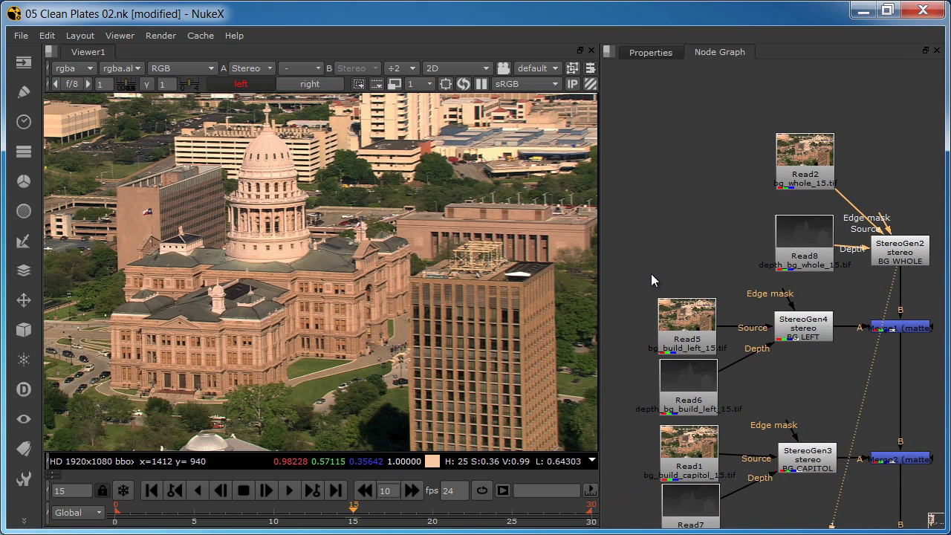
{"action": "left_click_drag", "start_coordinate": [649, 274], "coordinate": [849, 426]}
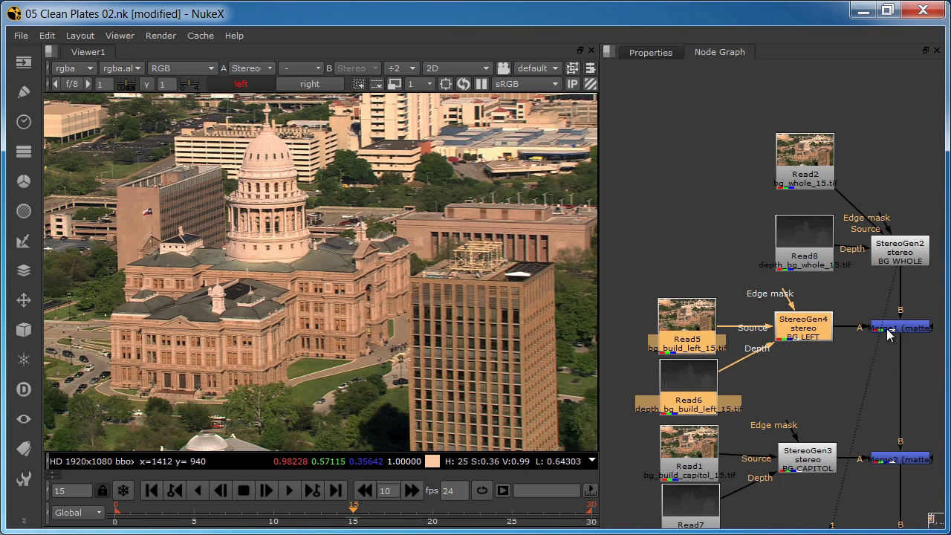
{"action": "left_click_drag", "start_coordinate": [877, 429], "coordinate": [843, 228]}
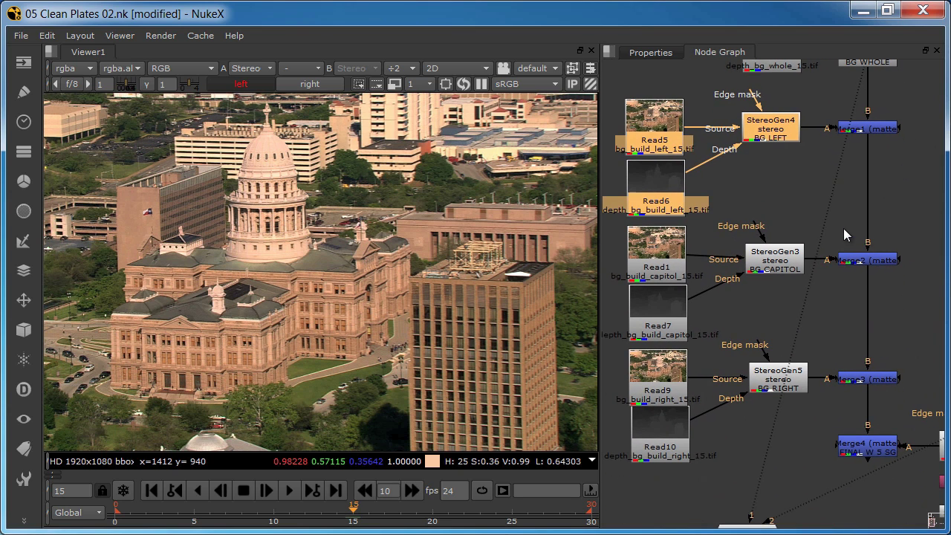
{"action": "left_click_drag", "start_coordinate": [612, 217], "coordinate": [822, 346]}
{"action": "left_click_drag", "start_coordinate": [614, 340], "coordinate": [823, 472]}
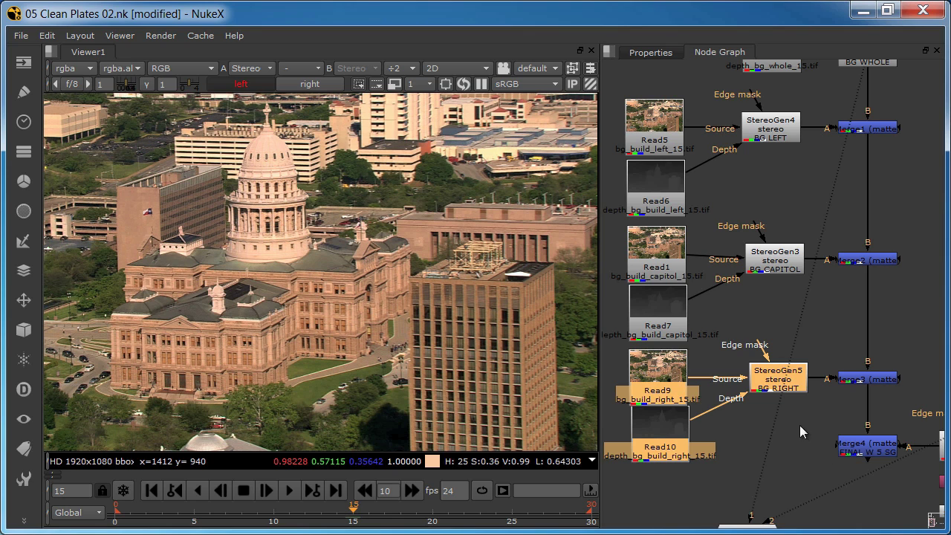
{"action": "left_click_drag", "start_coordinate": [799, 413], "coordinate": [602, 394]}
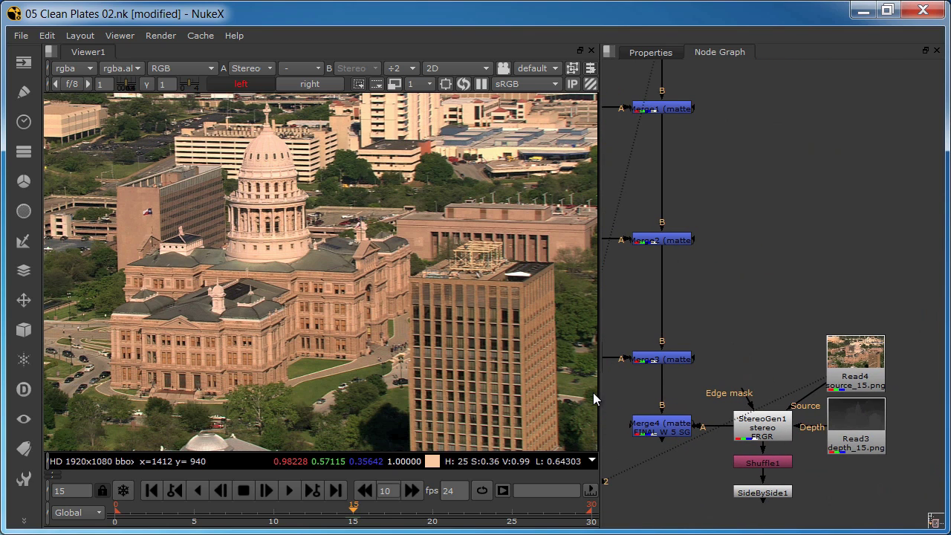
{"action": "left_click_drag", "start_coordinate": [913, 309], "coordinate": [717, 460]}
{"action": "left_click_drag", "start_coordinate": [717, 460], "coordinate": [718, 461]}
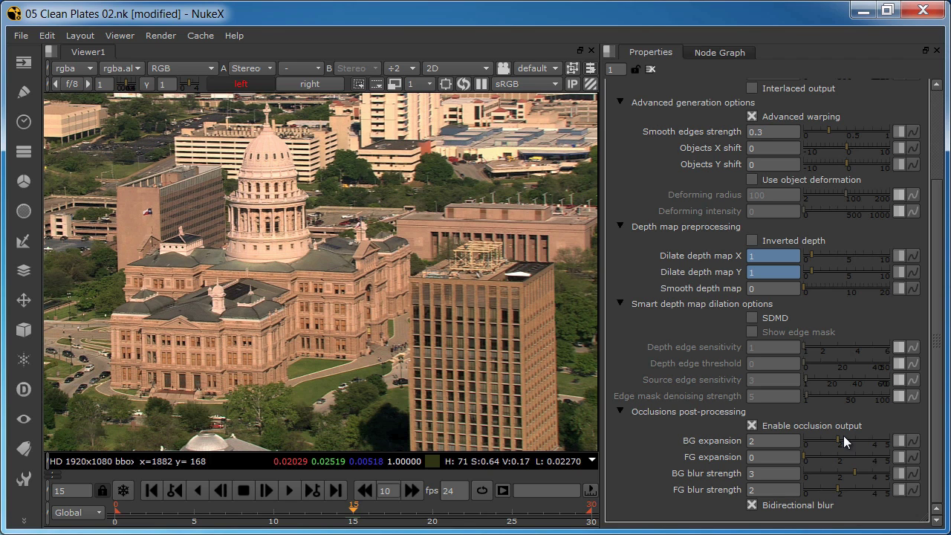
- Open StereoGen2's parameters from the Node Graph and scroll to its occlusion post-processing settings
{"action": "left_click", "coordinate": [731, 54]}
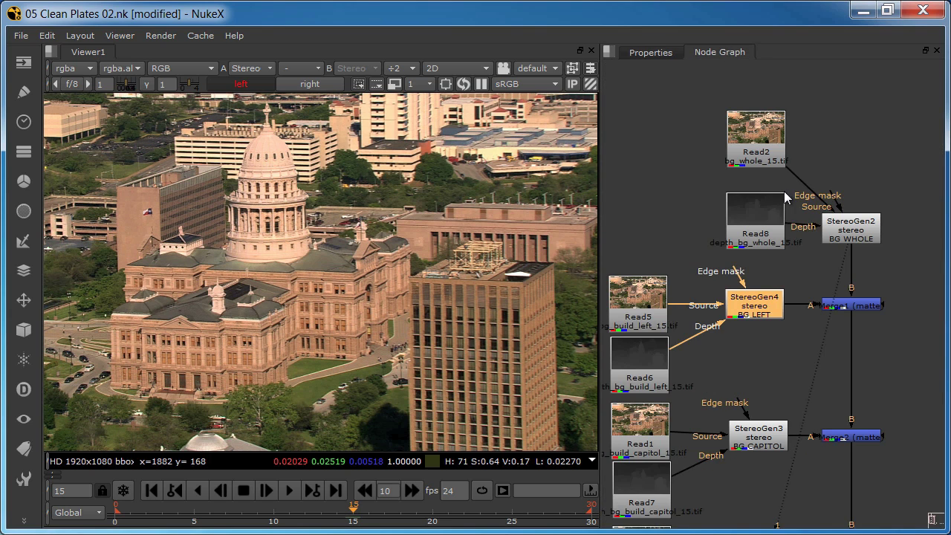
{"action": "double_click", "coordinate": [860, 233]}
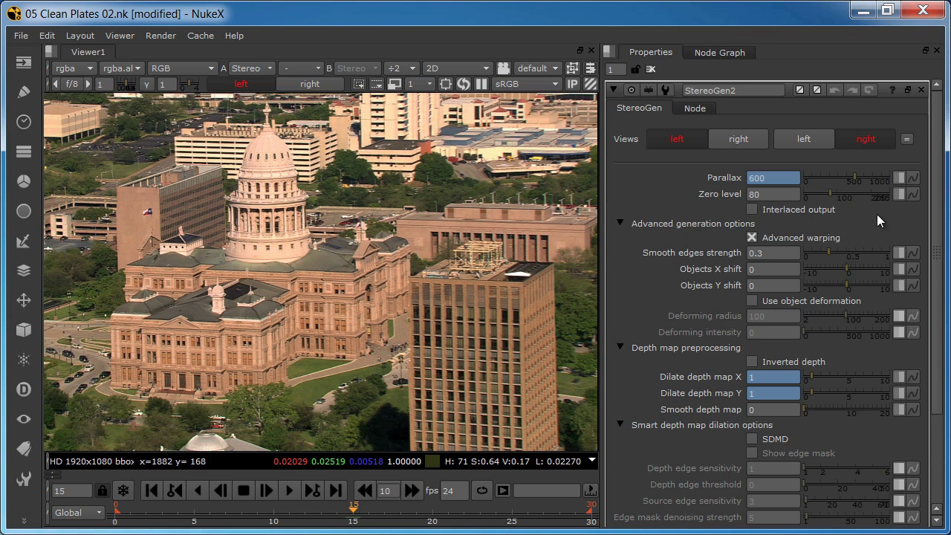
{"action": "scroll", "coordinate": [938, 197], "scroll_direction": "down", "scroll_amount": 5}
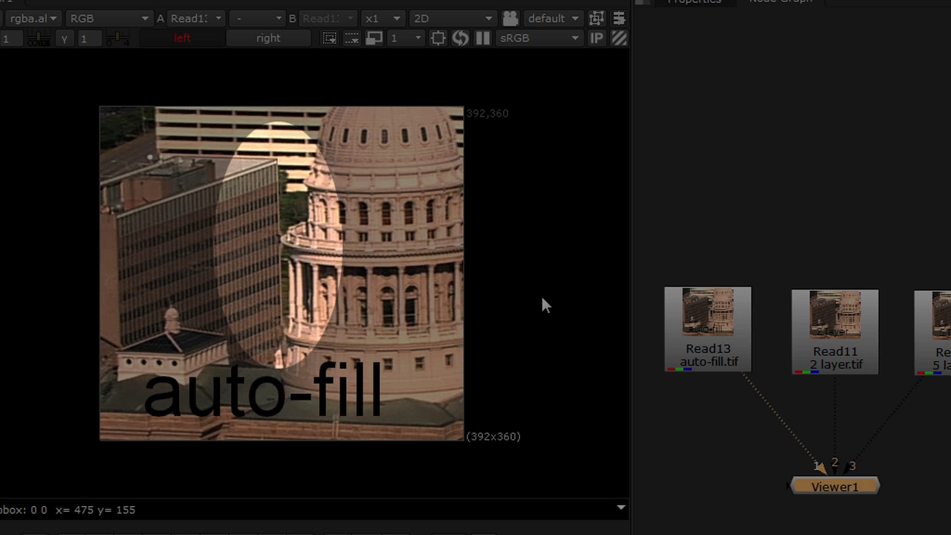
- Flip the viewer to the 2 layer result, then to the 5 layer result
{"action": "key", "text": "2"}
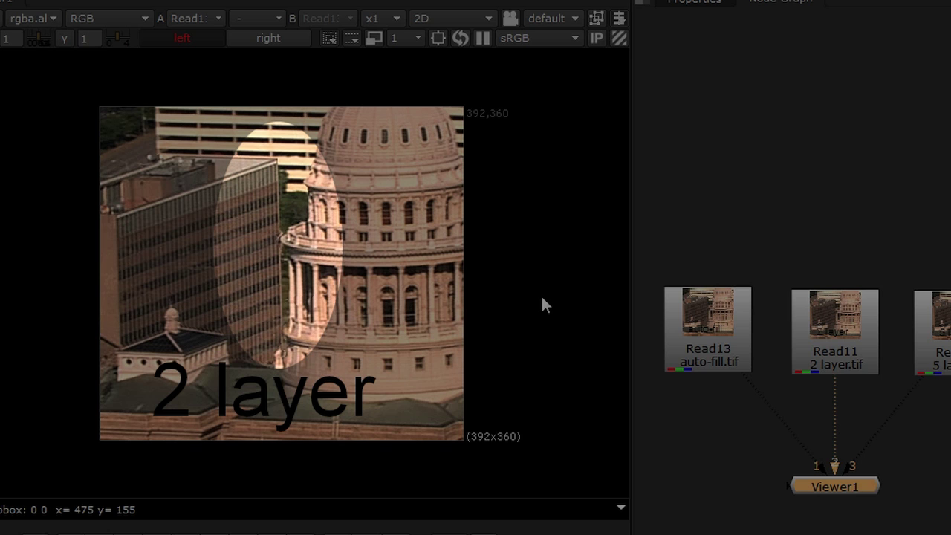
{"action": "key", "text": "3"}
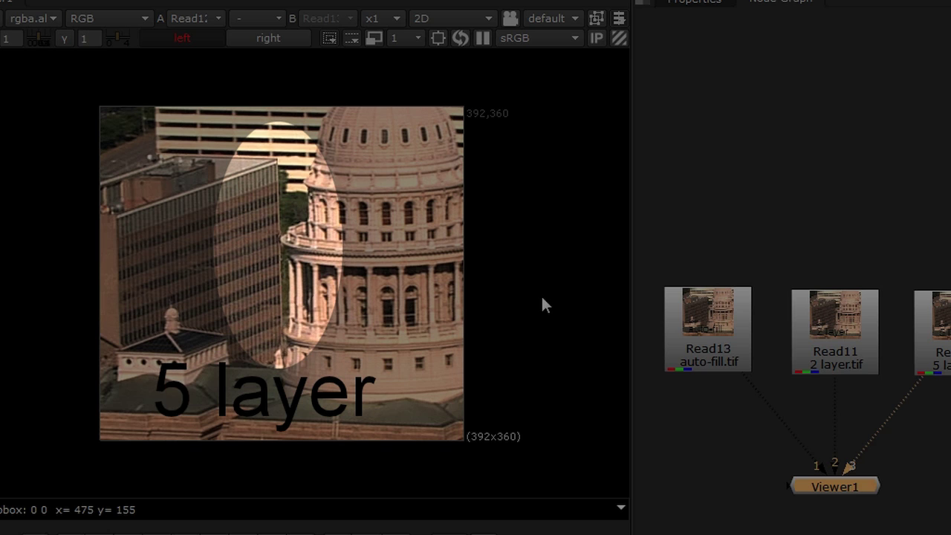